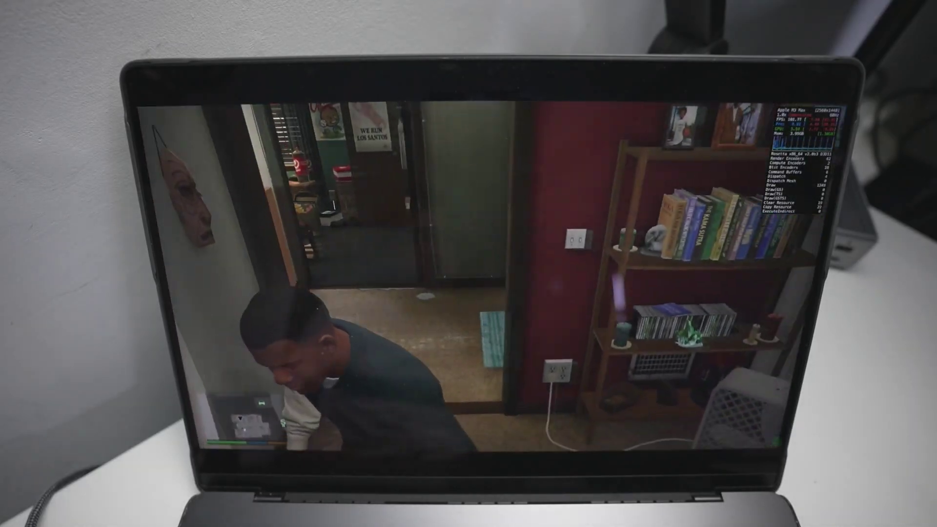
Walk the character through the living room and hallway to the front door, then ride the red motorbike
{"action": "key", "text": "w"}
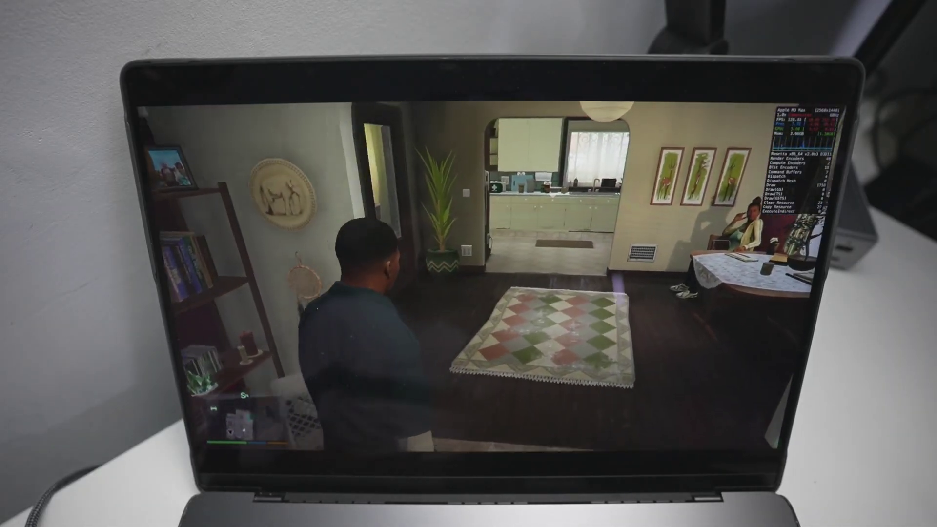
{"action": "key", "text": "w"}
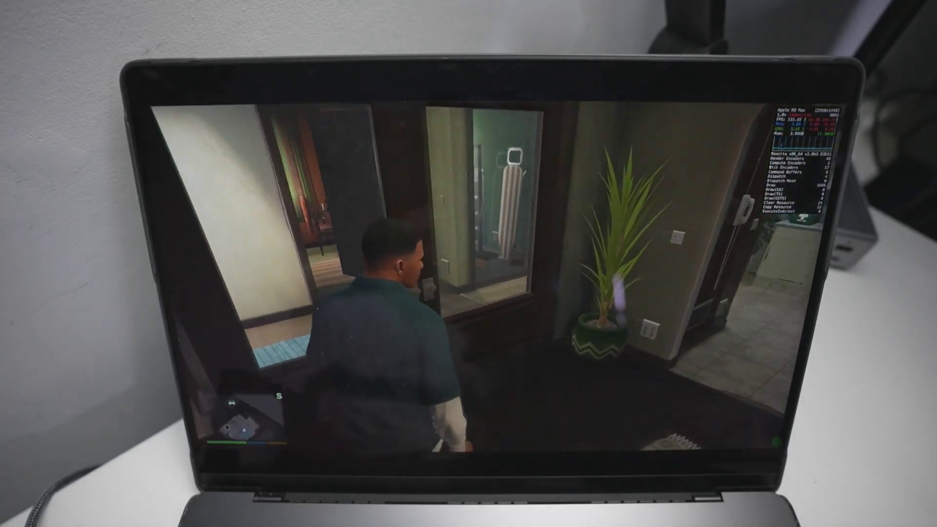
{"action": "key", "text": "w"}
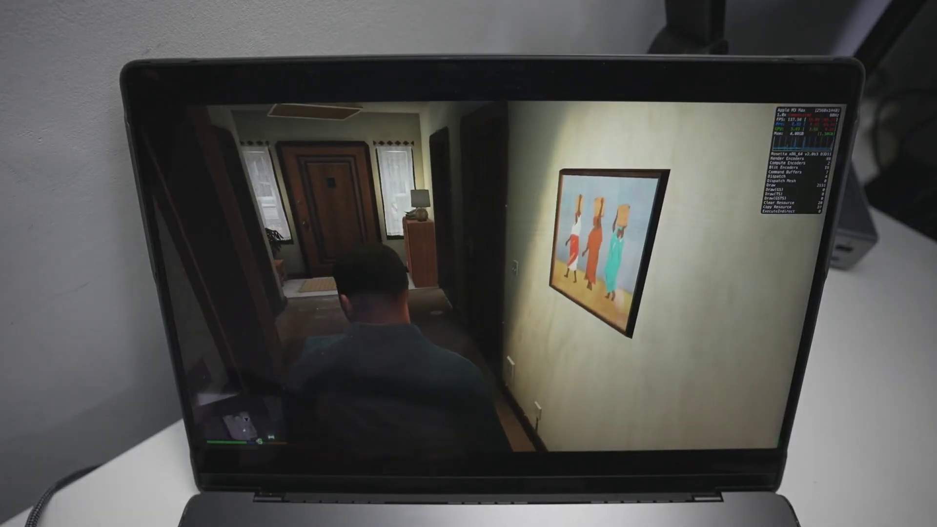
{"action": "key", "text": "w"}
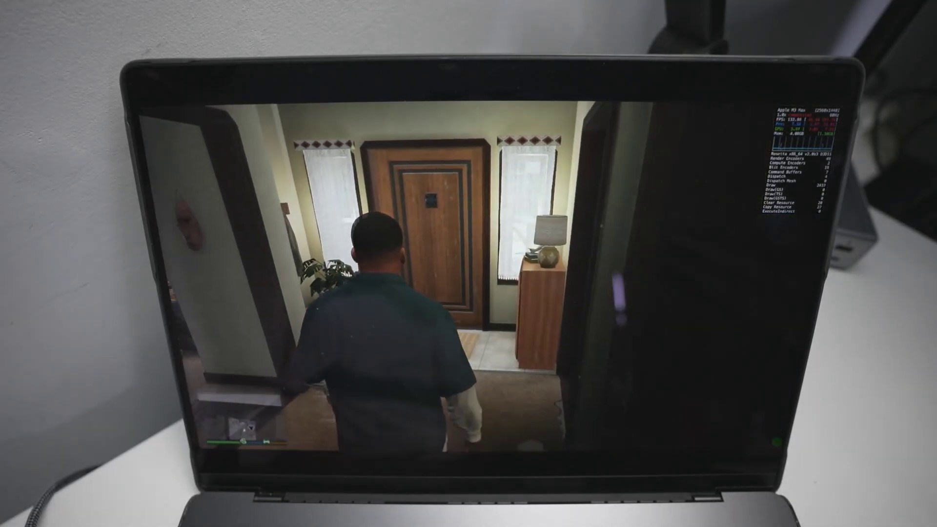
{"action": "key", "text": "w"}
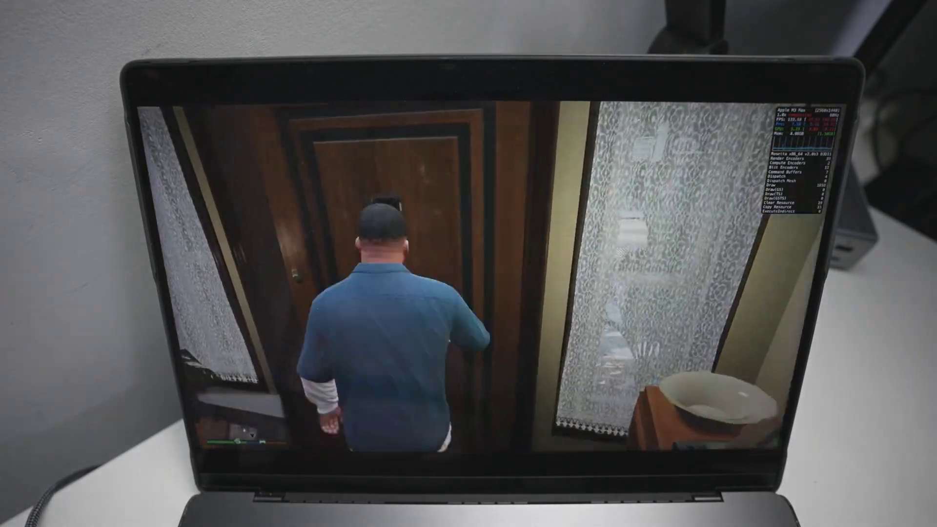
{"action": "key", "text": "w"}
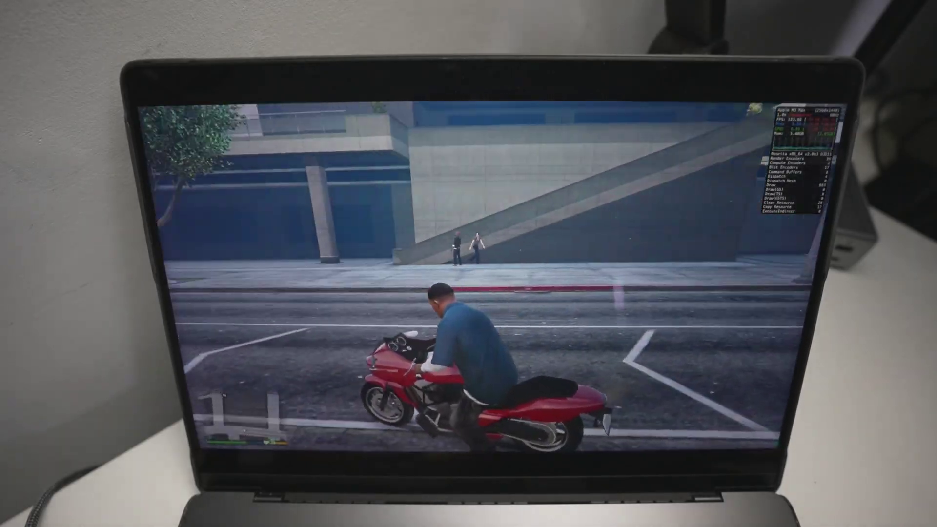
{"action": "key", "text": "w"}
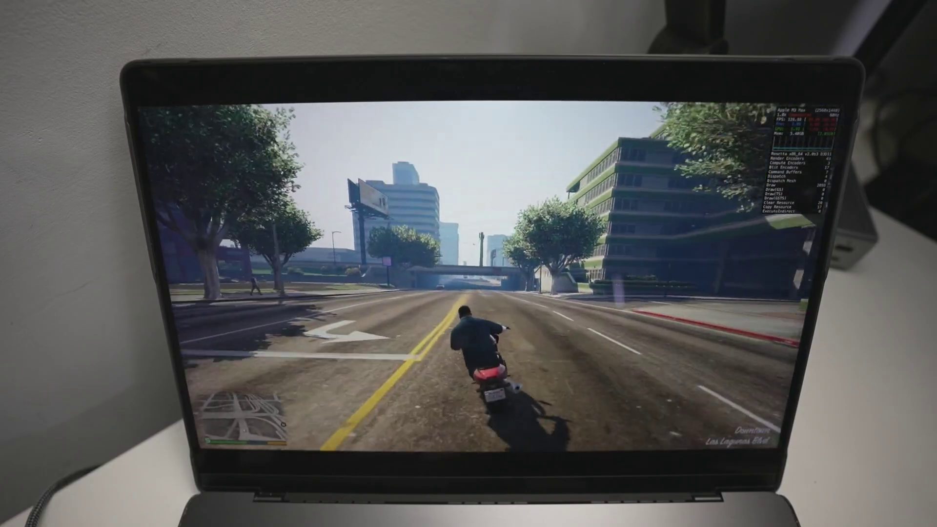
Ride through the underpass into Little Seoul, weaving past the truck and the grass median
{"action": "key", "text": "w"}
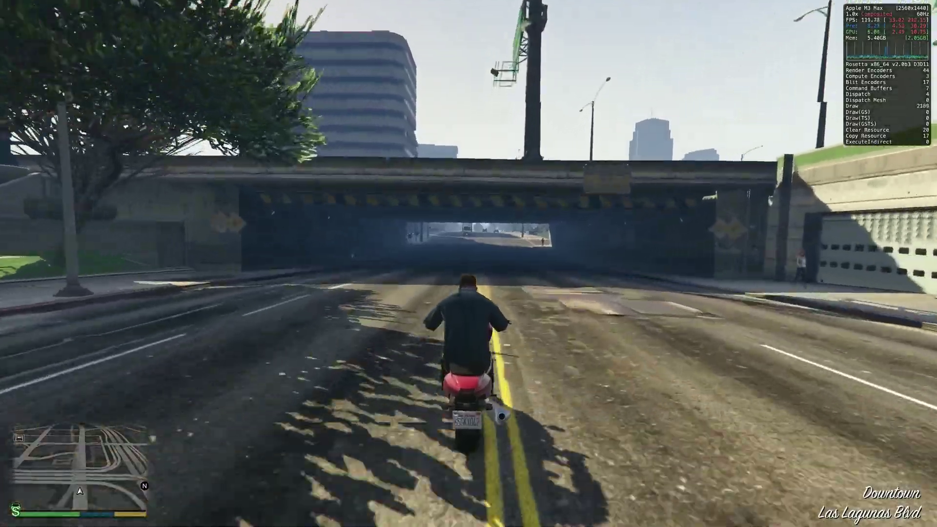
{"action": "key", "text": "w"}
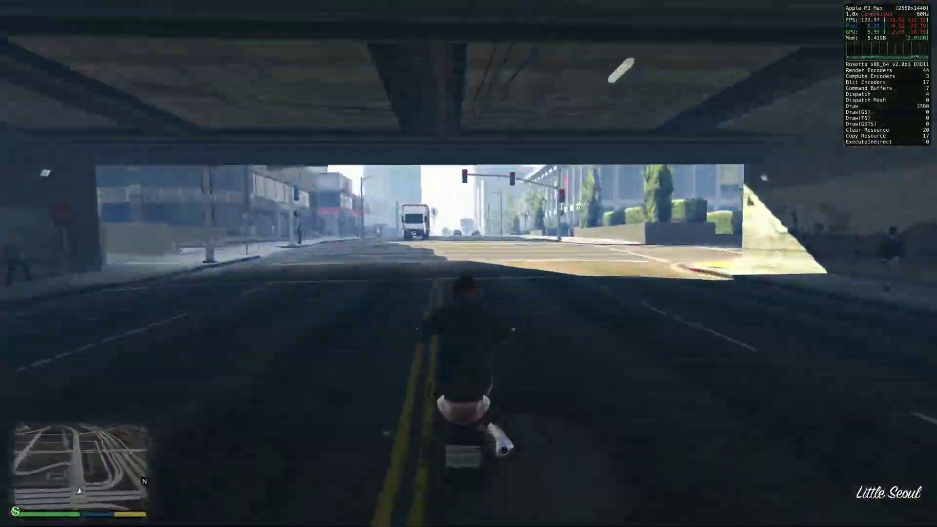
{"action": "key", "text": "w"}
{"action": "key", "text": "a"}
{"action": "key", "text": "d"}
{"action": "key", "text": "a"}
{"action": "key", "text": "w"}
{"action": "key", "text": "d"}
{"action": "key", "text": "a"}
{"action": "key", "text": "d"}
{"action": "key", "text": "a"}
Ride down Palomino Ave, around the bend past the taxi and under the Del Perro Fwy overpass
{"action": "key", "text": "w"}
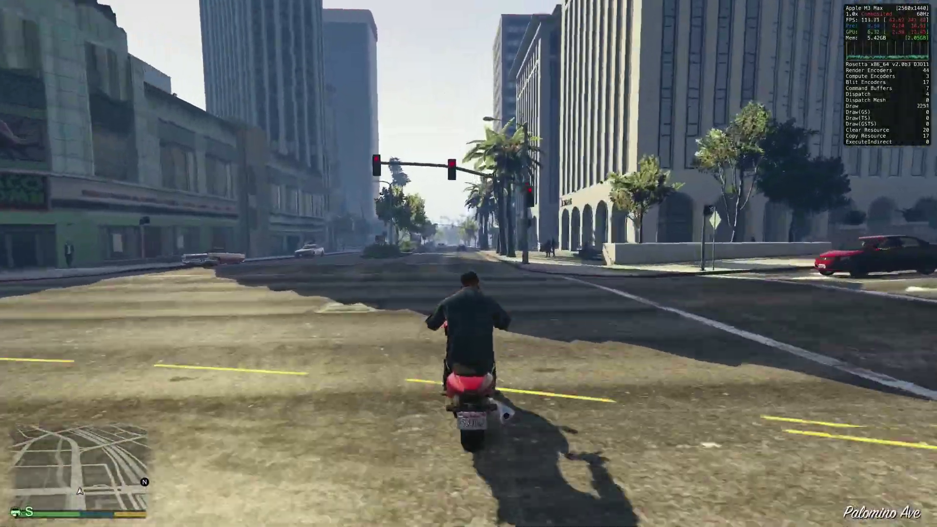
{"action": "key", "text": "w"}
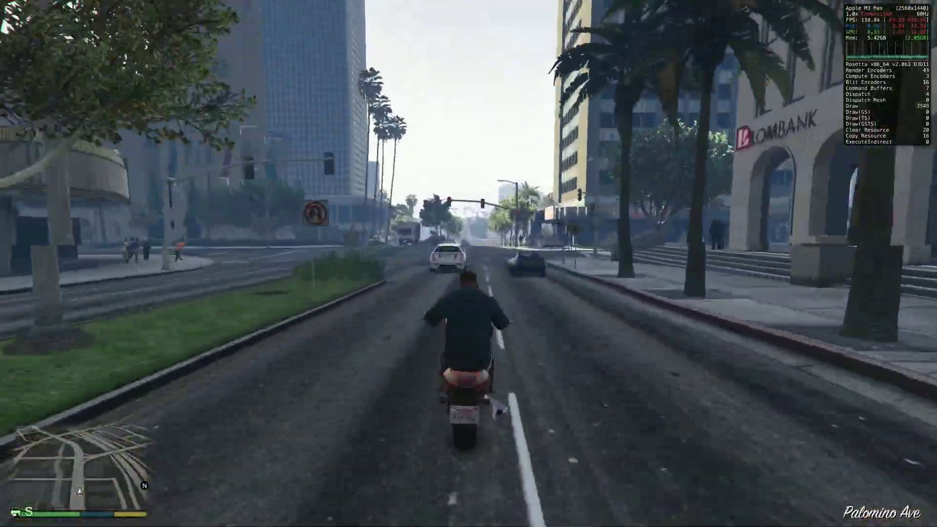
{"action": "key", "text": "w"}
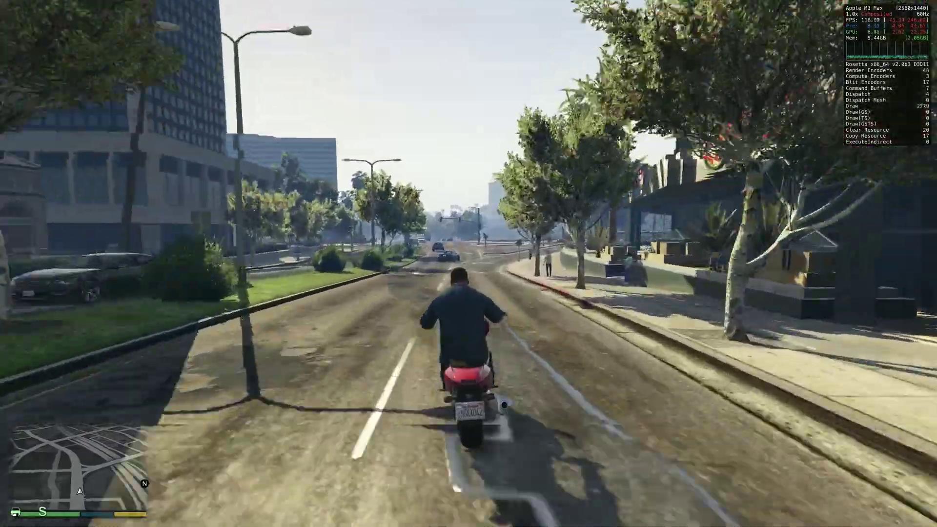
{"action": "key", "text": "w"}
{"action": "key", "text": "d"}
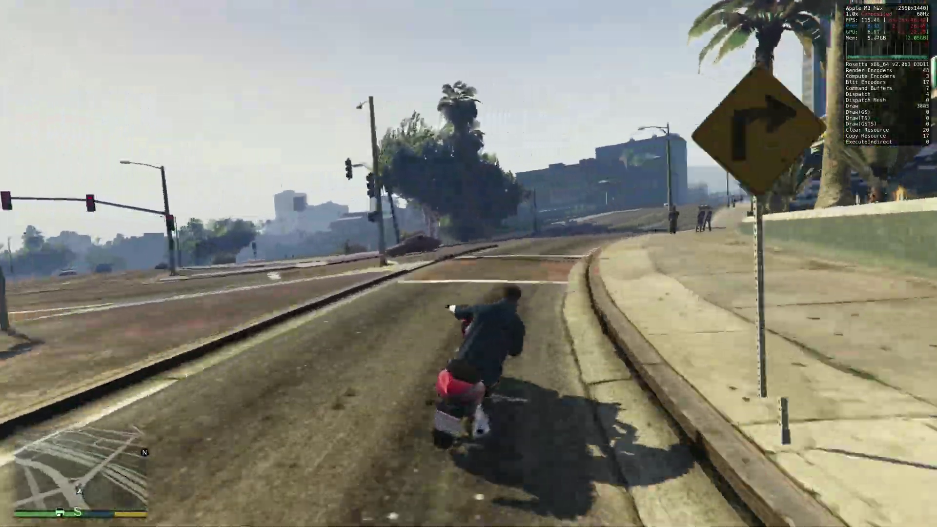
{"action": "key", "text": "d"}
{"action": "key", "text": "w"}
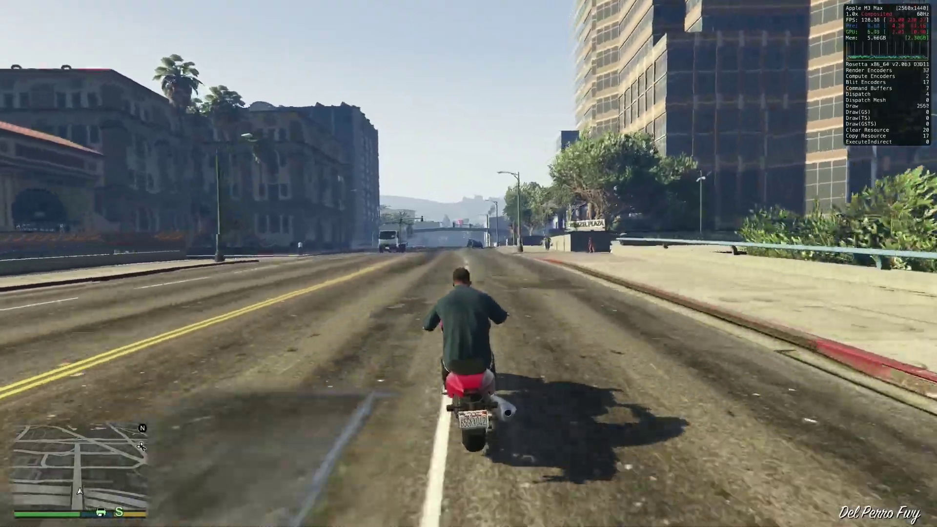
{"action": "key", "text": "w"}
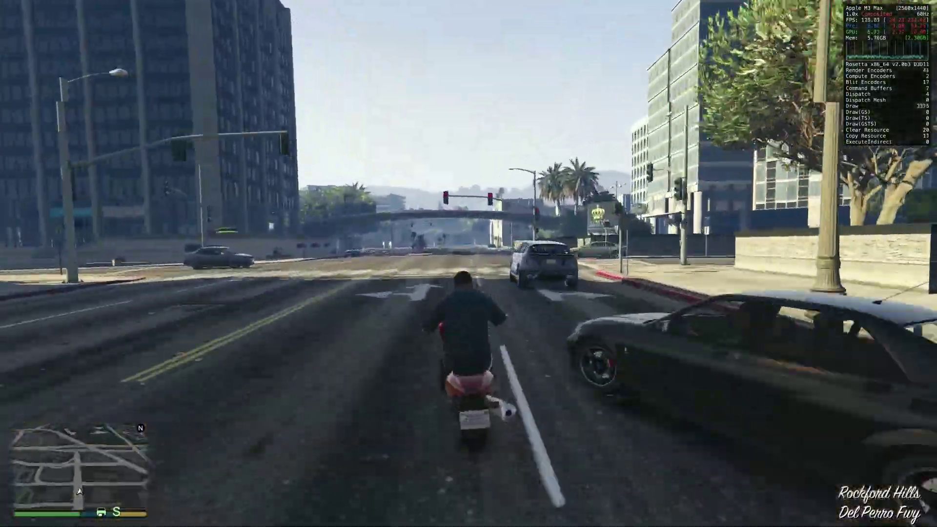
{"action": "key", "text": "w"}
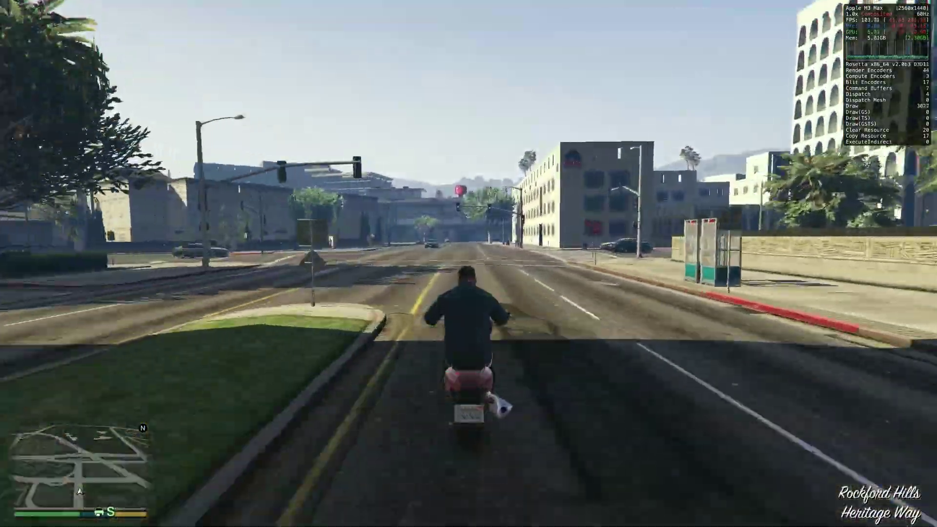
Turn left, then right onto Boulevard Del Perro and ride along it to Dorset Dr
{"action": "key", "text": "w"}
{"action": "key", "text": "a"}
{"action": "key", "text": "w"}
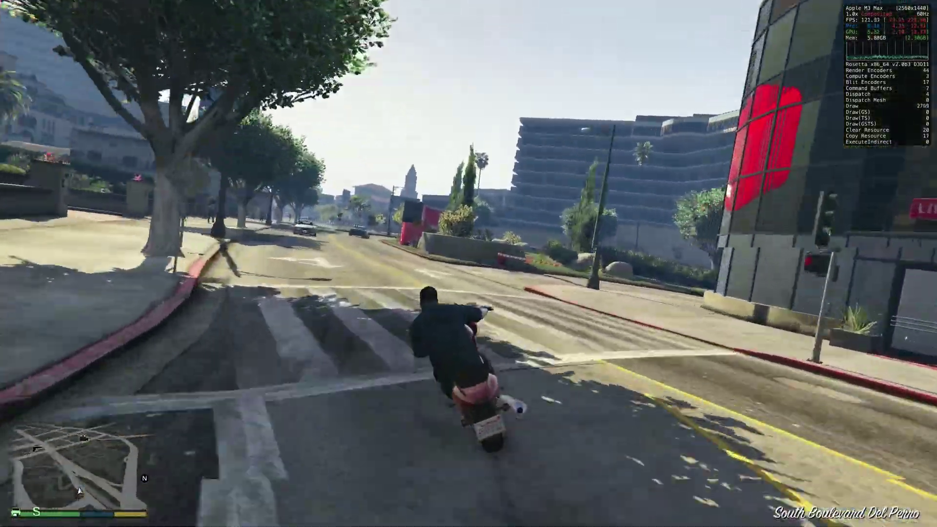
{"action": "key", "text": "d"}
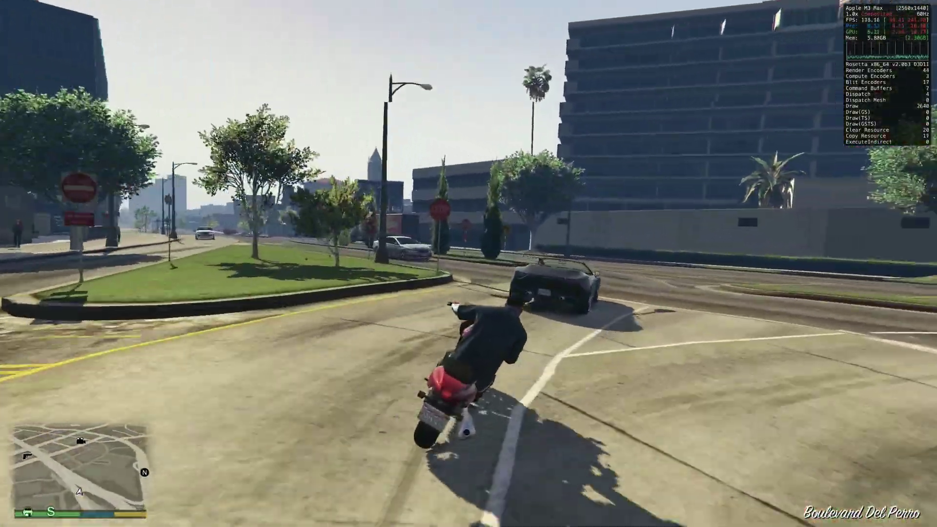
{"action": "key", "text": "w"}
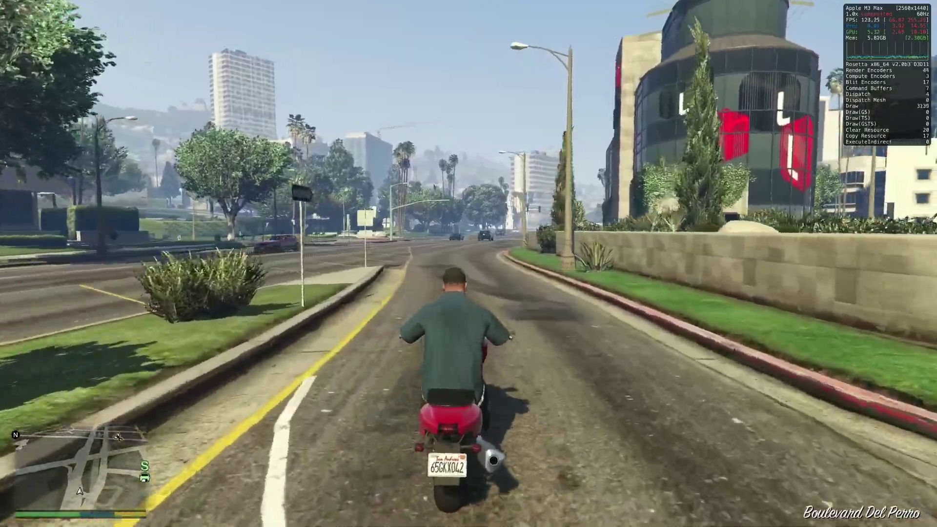
{"action": "key", "text": "w"}
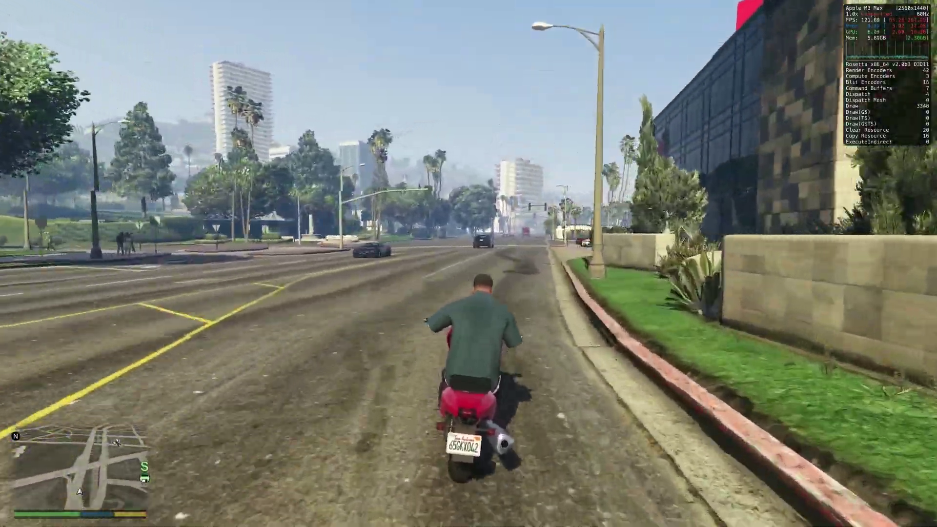
{"action": "key", "text": "w"}
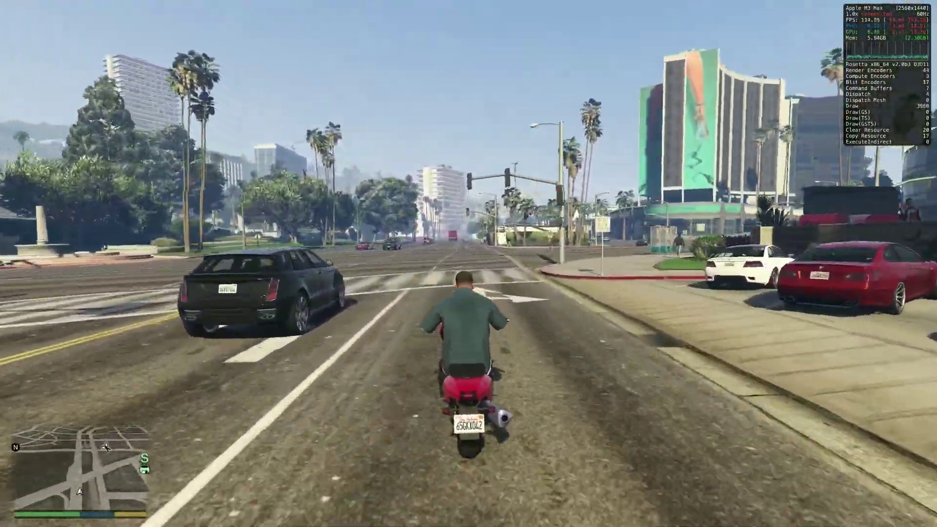
{"action": "key", "text": "w"}
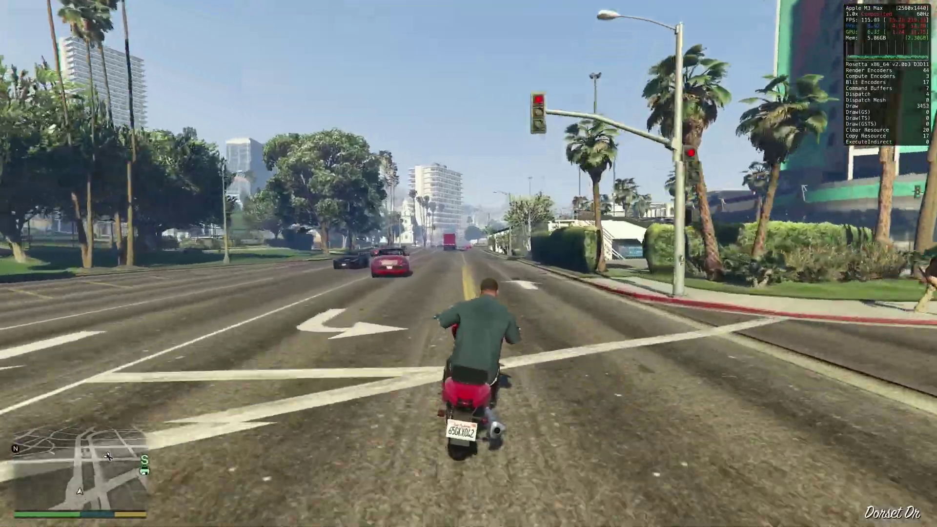
{"action": "key", "text": "w"}
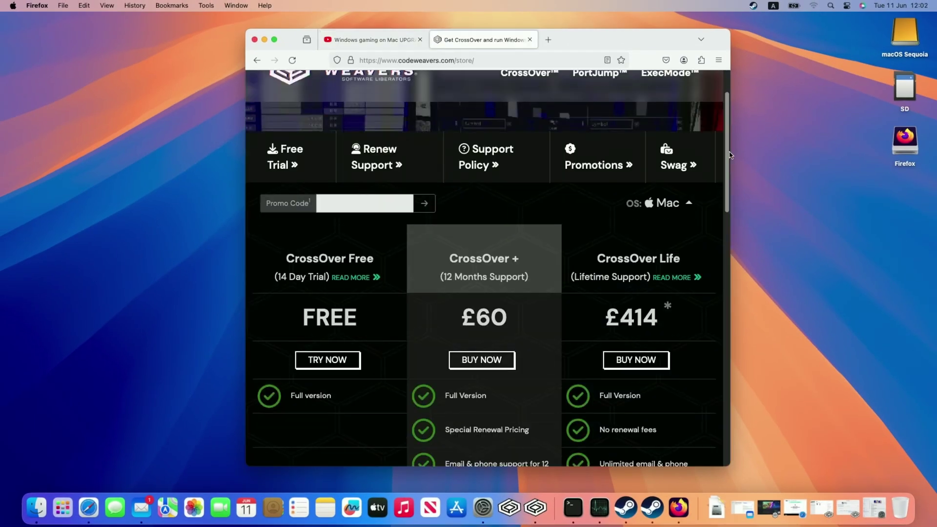
Paste and apply the promo code so CrossOver + drops to £48.00
{"action": "scroll", "coordinate": [731, 181], "scroll_direction": "down", "scroll_amount": 2}
{"action": "scroll", "coordinate": [731, 182], "scroll_direction": "down", "scroll_amount": 1}
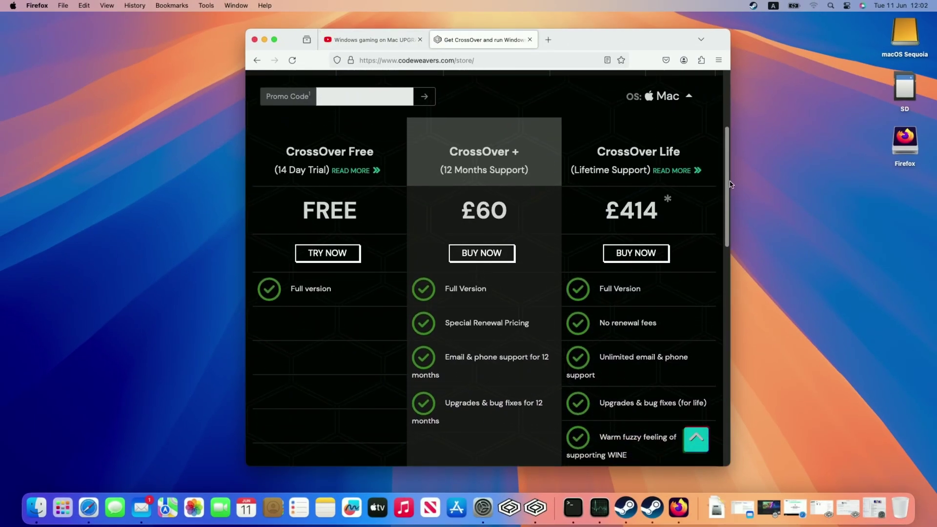
{"action": "left_click", "coordinate": [339, 91]}
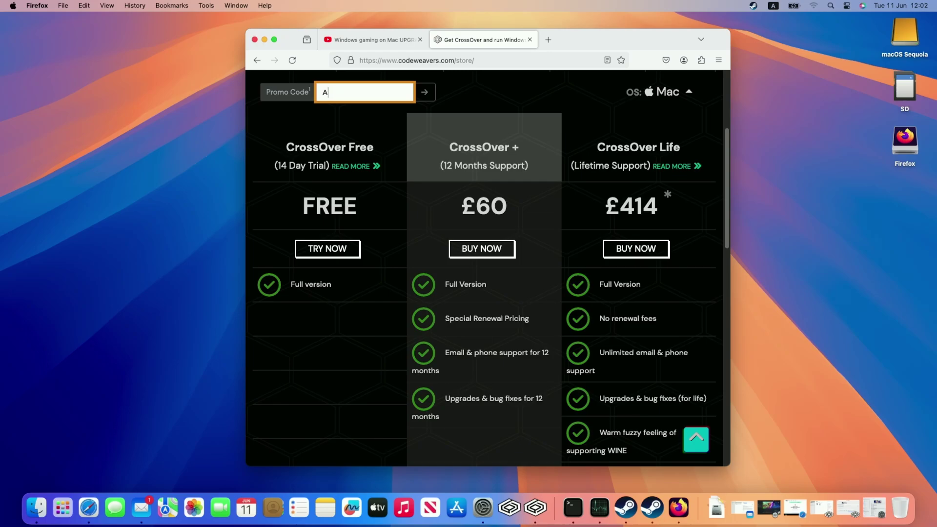
{"action": "type", "text": "APPLEGAMINGWIKINEW"}
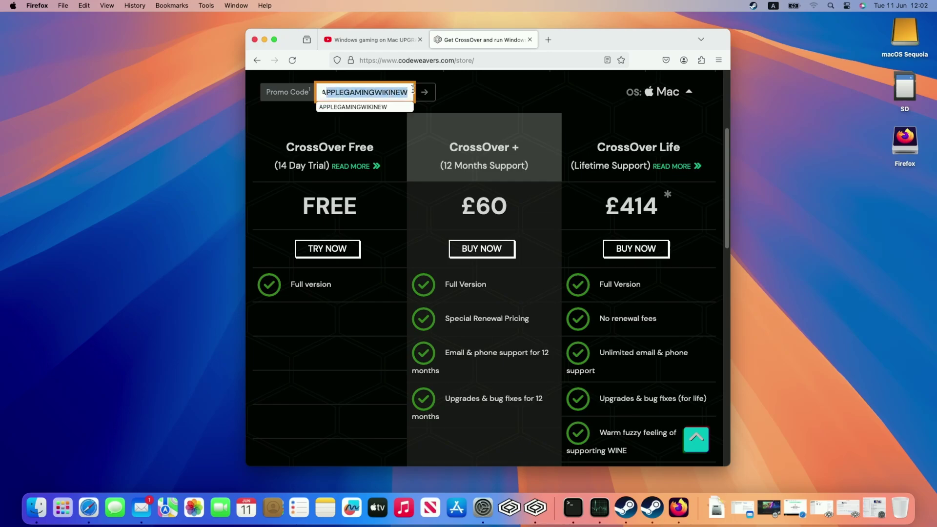
{"action": "left_click", "coordinate": [424, 92]}
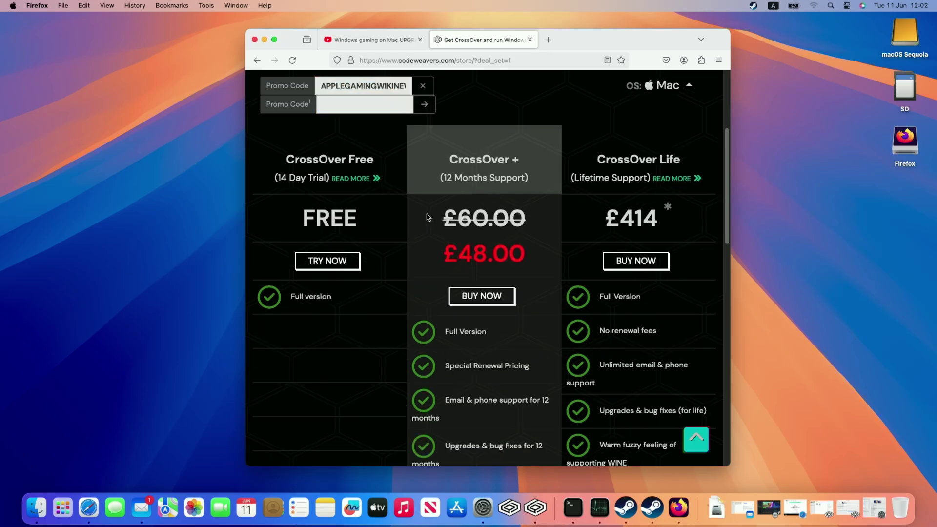
Highlight the £48.00 price and plan headings, then open the CrossOver Free trial download page
{"action": "left_click_drag", "start_coordinate": [433, 245], "coordinate": [543, 254]}
{"action": "left_click", "coordinate": [539, 252]}
{"action": "mouse_move", "coordinate": [443, 166]}
{"action": "left_mouse_down"}
{"action": "mouse_move", "coordinate": [521, 161]}
{"action": "mouse_move", "coordinate": [449, 160]}
{"action": "left_mouse_up"}
{"action": "left_click", "coordinate": [447, 166]}
{"action": "left_click_drag", "start_coordinate": [272, 154], "coordinate": [374, 191]}
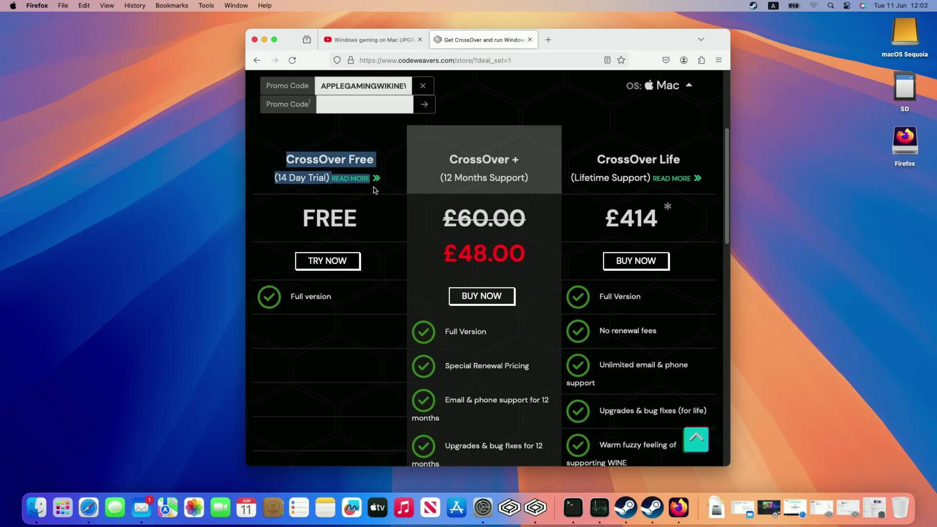
{"action": "left_click", "coordinate": [336, 160]}
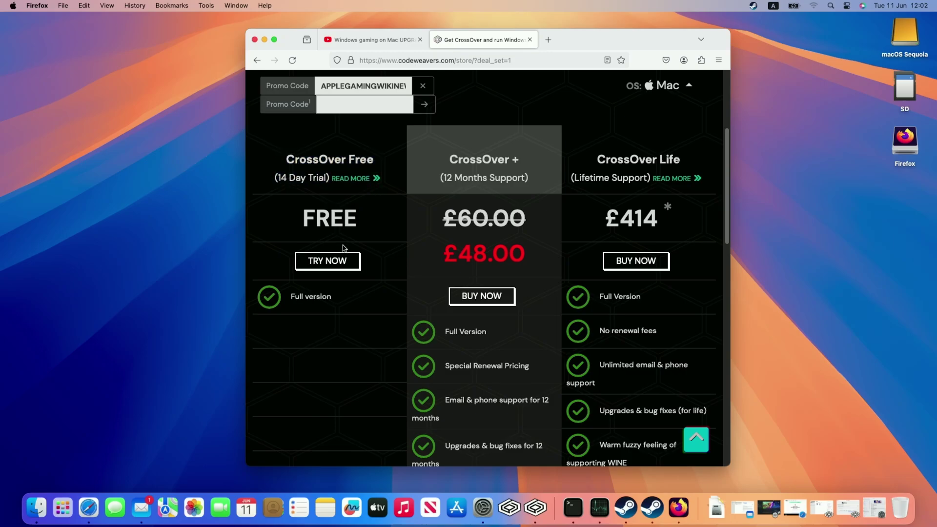
{"action": "left_click", "coordinate": [343, 265]}
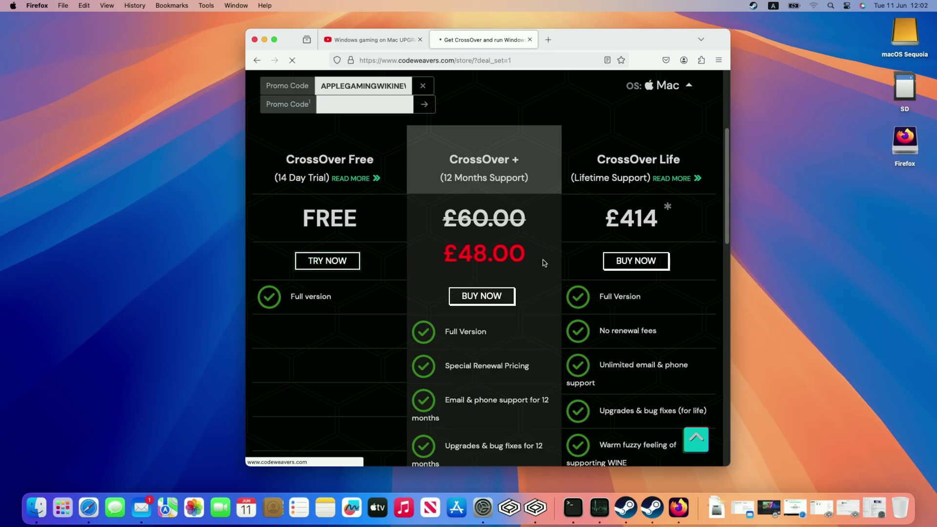
{"action": "scroll", "coordinate": [435, 180], "scroll_direction": "down", "scroll_amount": 10}
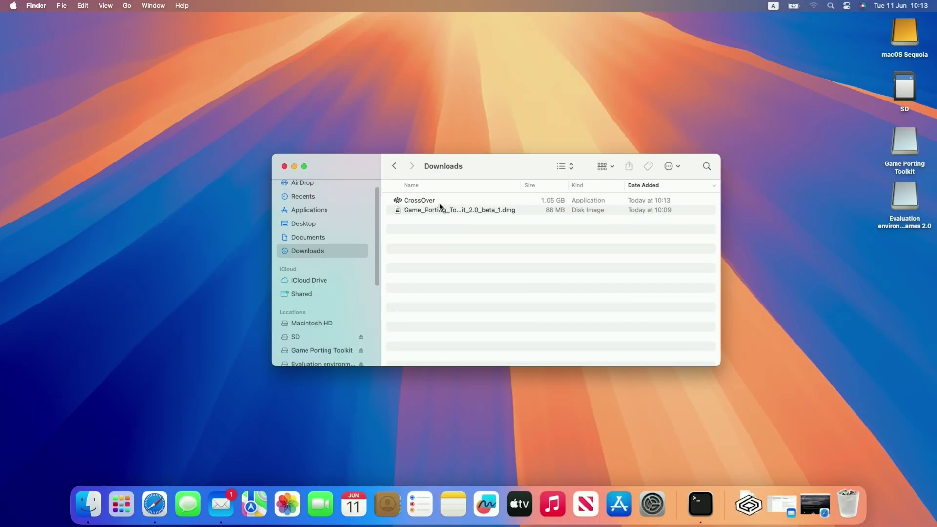
Move CrossOver from Downloads into Applications and launch it
{"action": "left_click", "coordinate": [426, 204]}
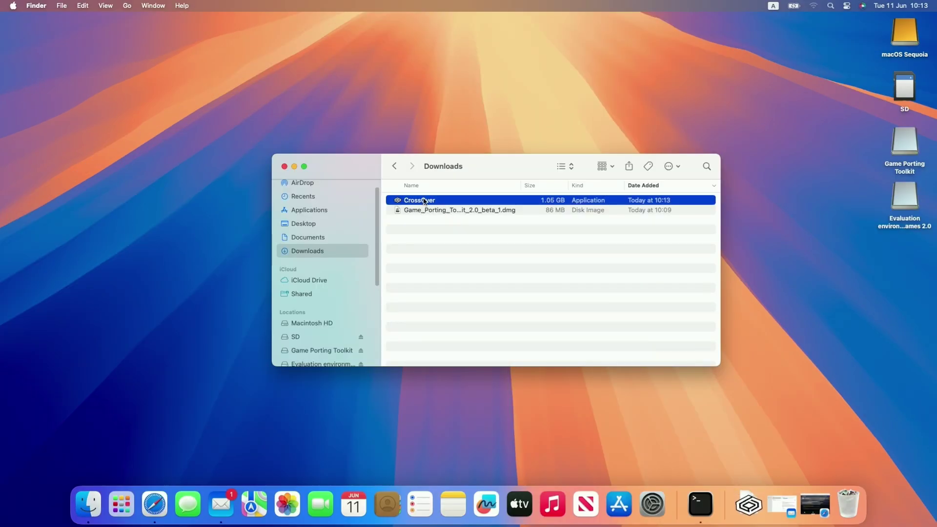
{"action": "left_click_drag", "start_coordinate": [424, 201], "coordinate": [515, 276]}
{"action": "left_click", "coordinate": [515, 276]}
{"action": "double_click", "coordinate": [515, 276]}
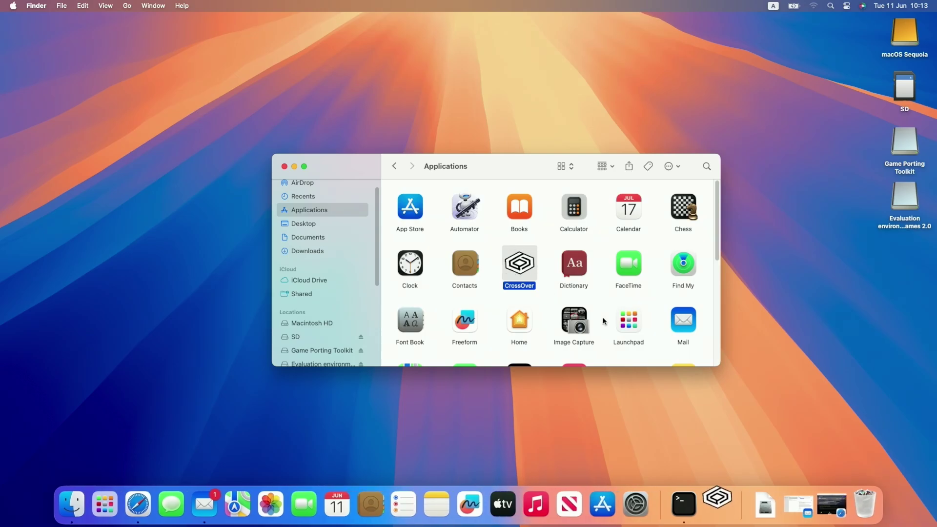
Confirm the downloaded-app prompt, install Rosetta, and start the 14-day CrossOver trial
{"action": "left_click", "coordinate": [497, 215]}
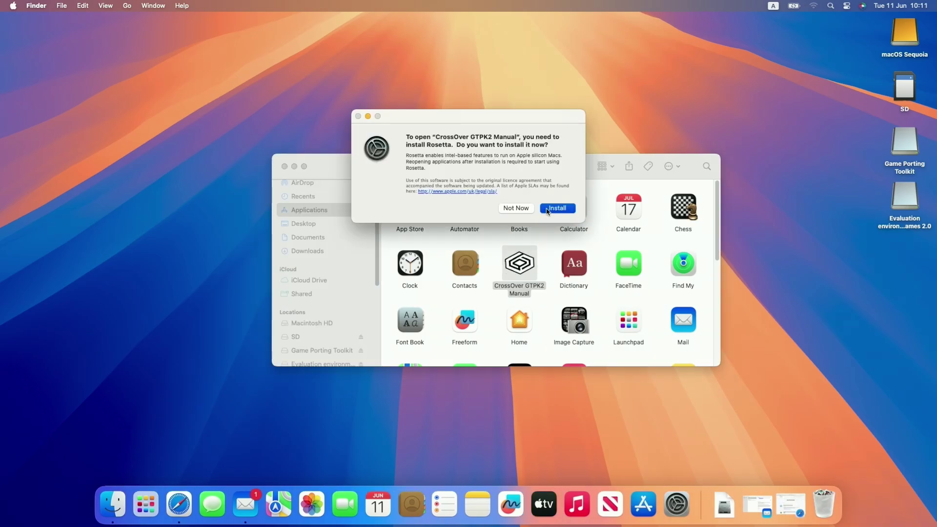
{"action": "left_click", "coordinate": [558, 207]}
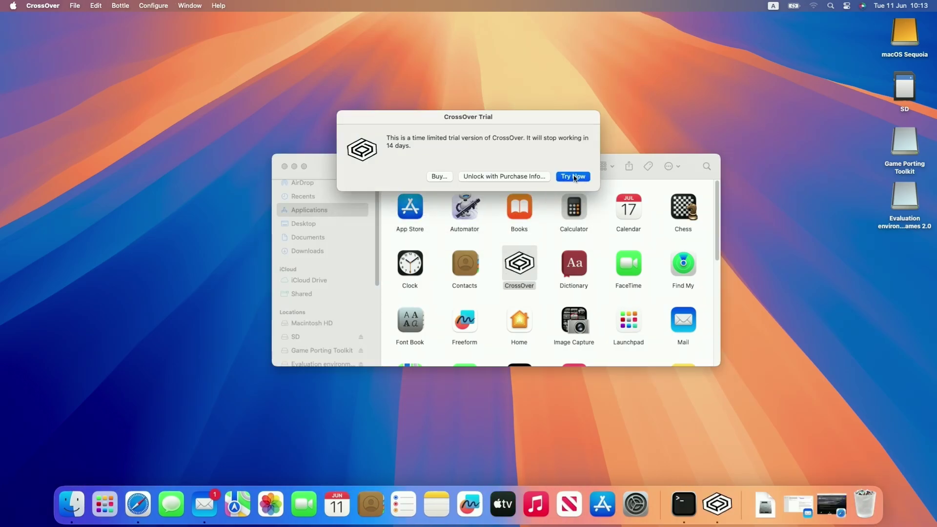
{"action": "left_click", "coordinate": [493, 176]}
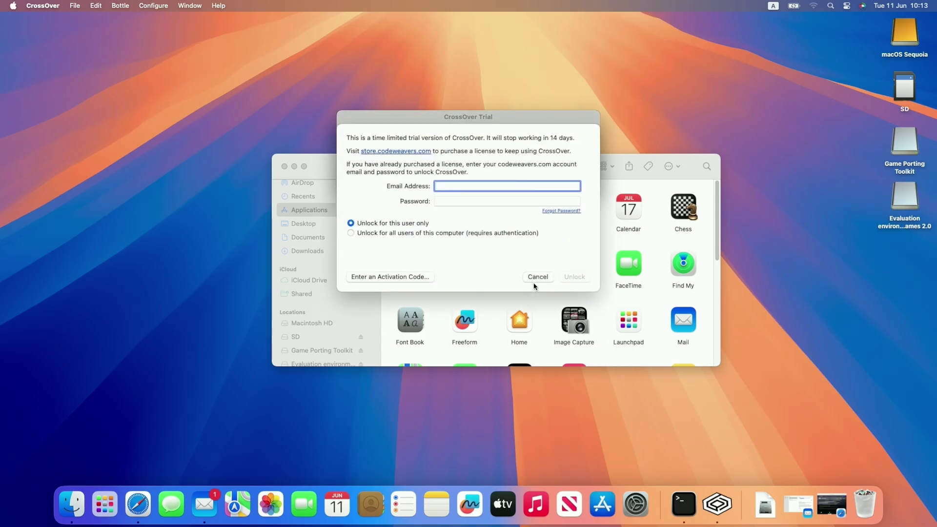
{"action": "left_click", "coordinate": [537, 278]}
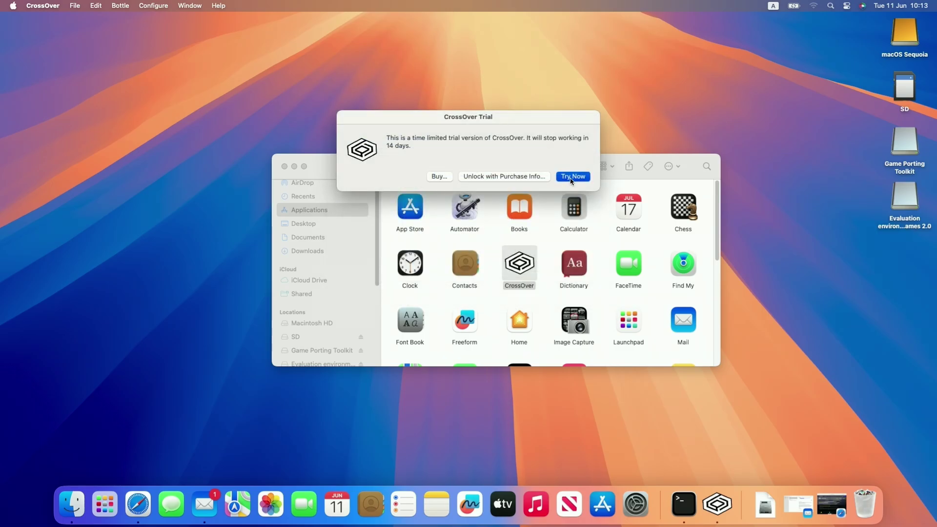
{"action": "left_click", "coordinate": [571, 179]}
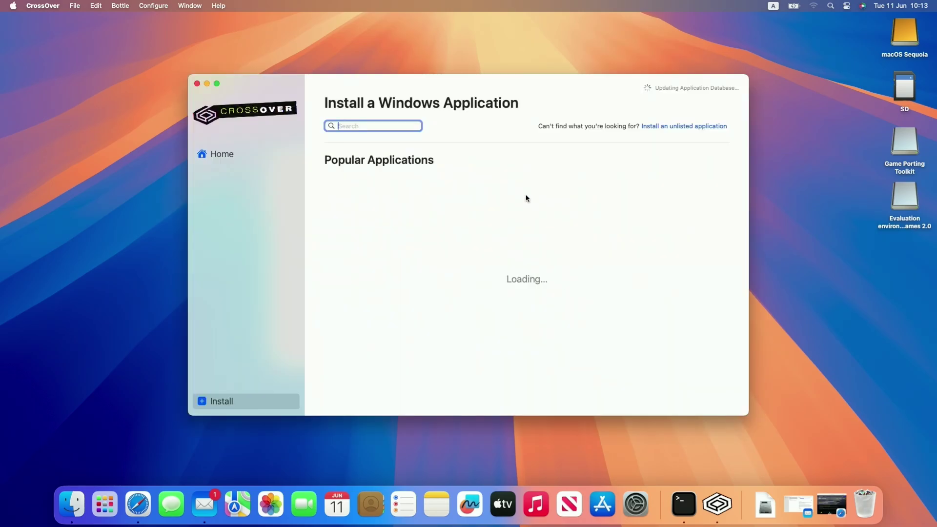
Quit CrossOver from its application menu and deselect it in Applications
{"action": "left_click", "coordinate": [43, 5]}
{"action": "left_click", "coordinate": [83, 128]}
{"action": "left_click", "coordinate": [548, 247]}
{"action": "left_click_drag", "start_coordinate": [548, 278], "coordinate": [518, 284]}
{"action": "left_click", "coordinate": [540, 287]}
{"action": "left_click", "coordinate": [534, 299]}
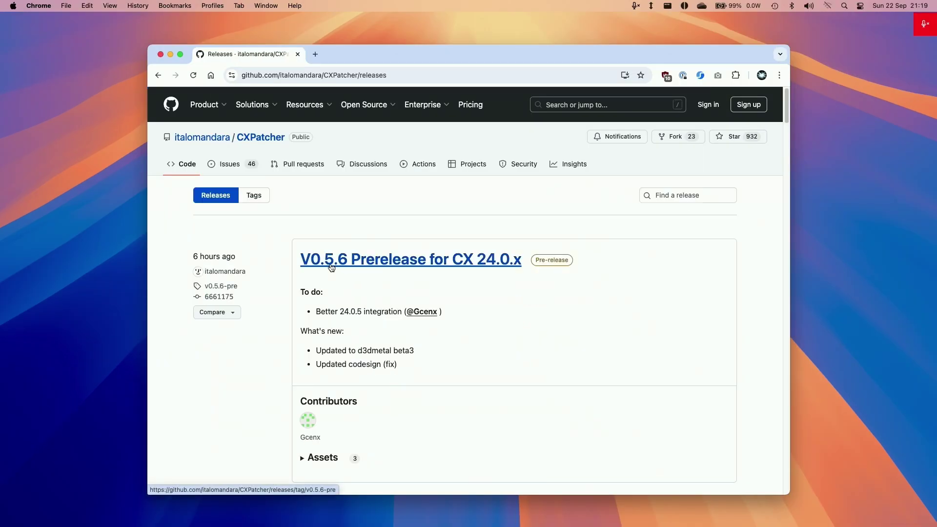
Open the CXPatcher releases page and highlight the V0.5.6 release heading
{"action": "left_click", "coordinate": [158, 76]}
{"action": "left_click", "coordinate": [348, 75]}
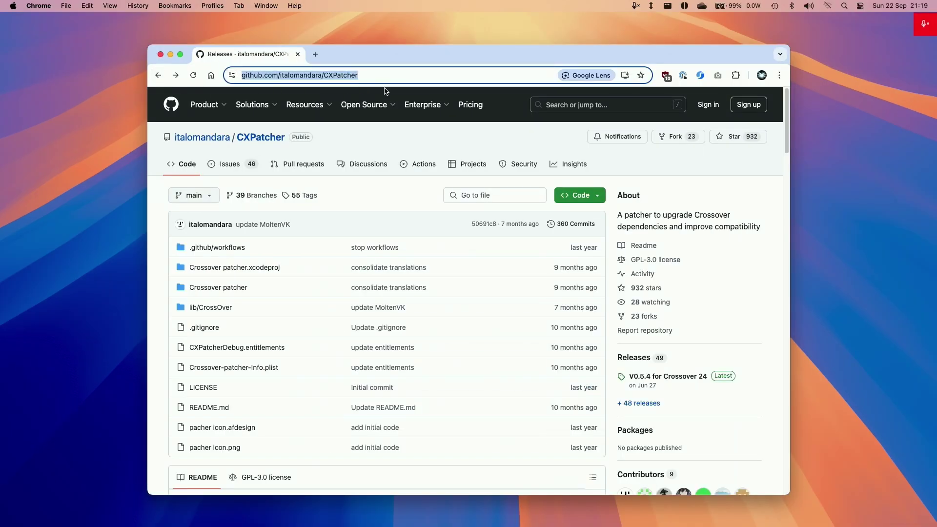
{"action": "left_click", "coordinate": [620, 360]}
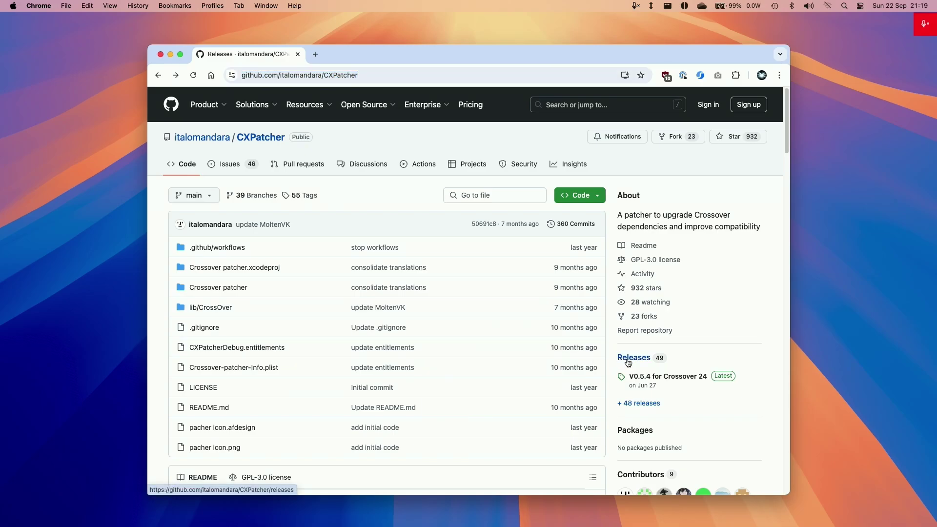
{"action": "left_click_drag", "start_coordinate": [300, 263], "coordinate": [520, 267]}
{"action": "left_click", "coordinate": [313, 277]}
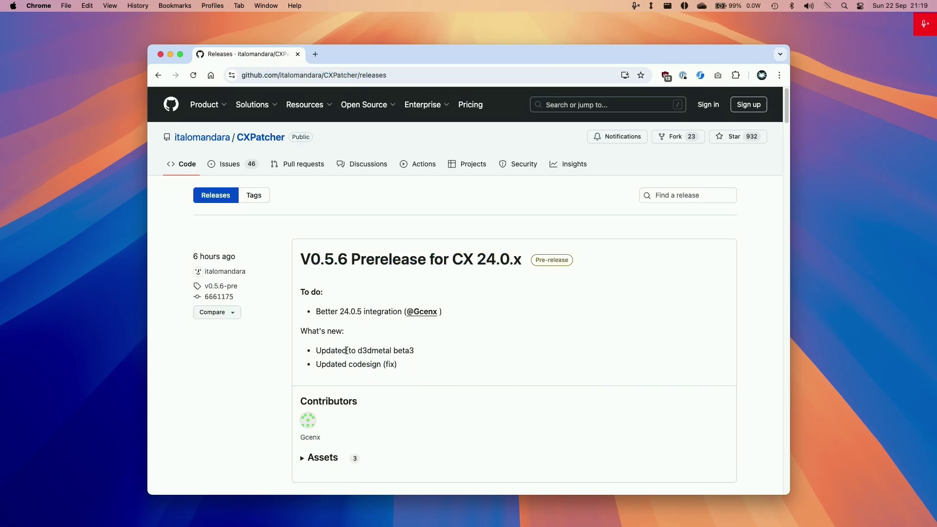
Expand the V0.5.6 assets and download CXPatcher.app.zip
{"action": "left_click_drag", "start_coordinate": [356, 350], "coordinate": [421, 349]}
{"action": "left_click", "coordinate": [420, 350]}
{"action": "scroll", "coordinate": [716, 157], "scroll_direction": "down", "scroll_amount": 3}
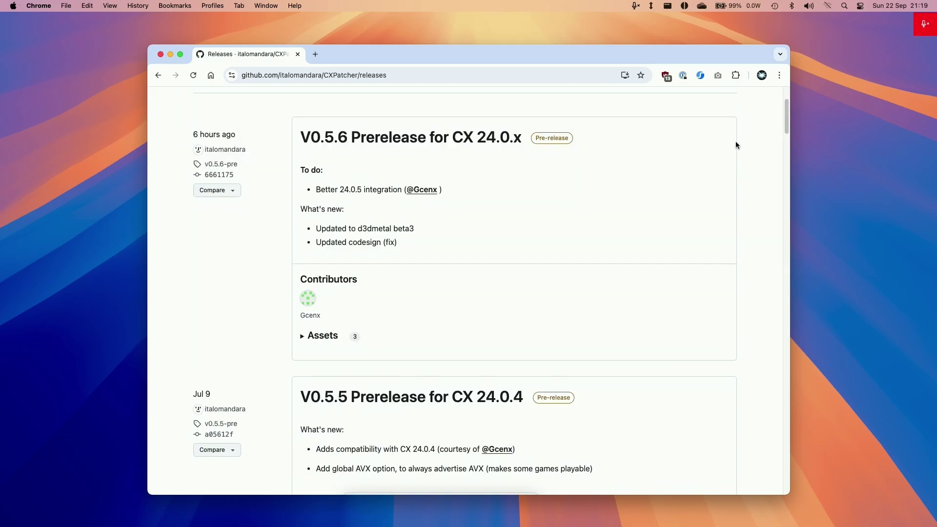
{"action": "left_click", "coordinate": [336, 328]}
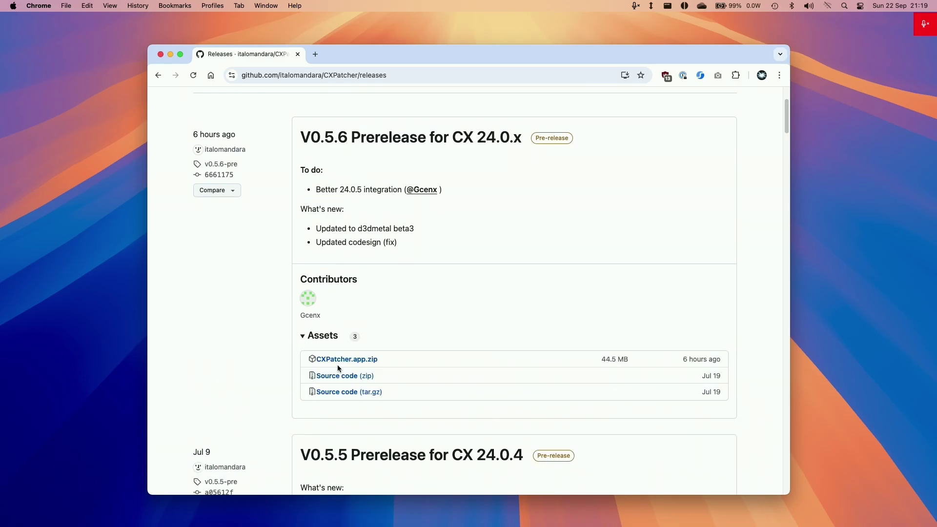
{"action": "left_click", "coordinate": [342, 360]}
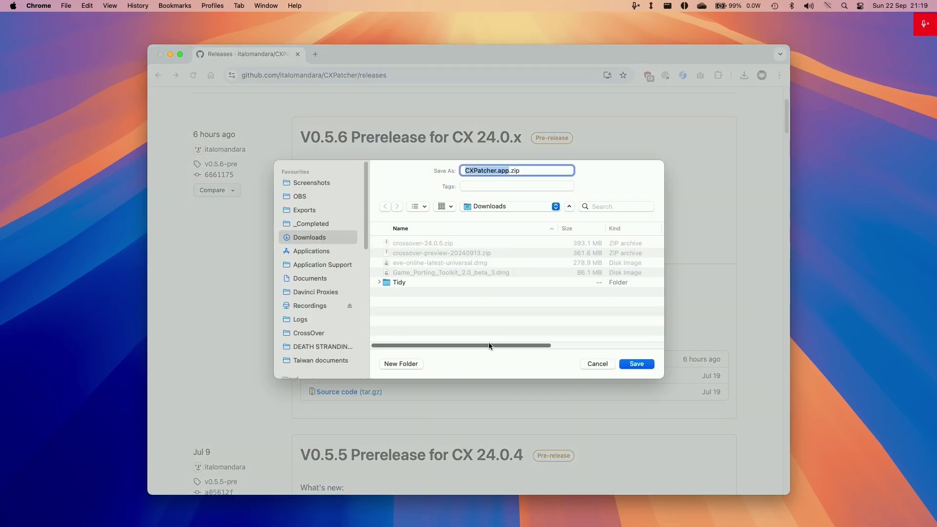
Open the Downloads folder in Finder and unzip CXPatcher.app.zip
{"action": "left_click", "coordinate": [33, 509]}
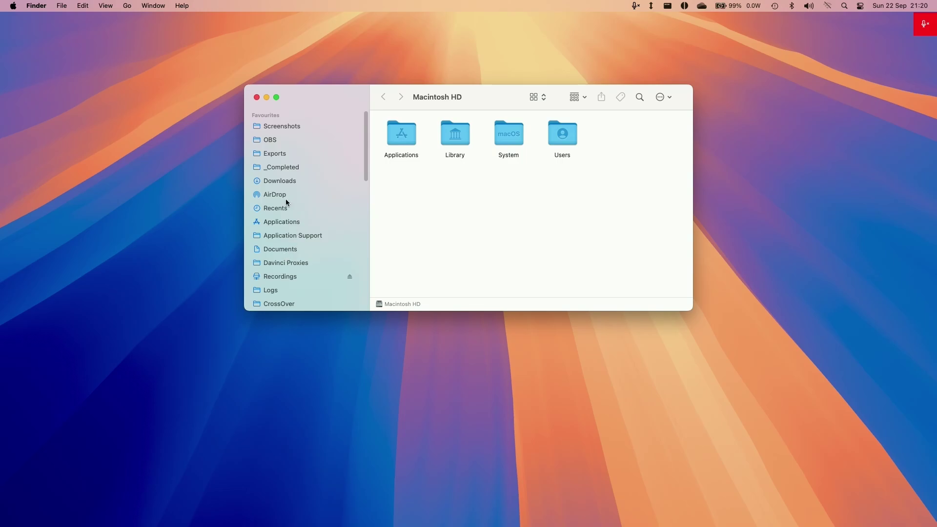
{"action": "left_click", "coordinate": [299, 181]}
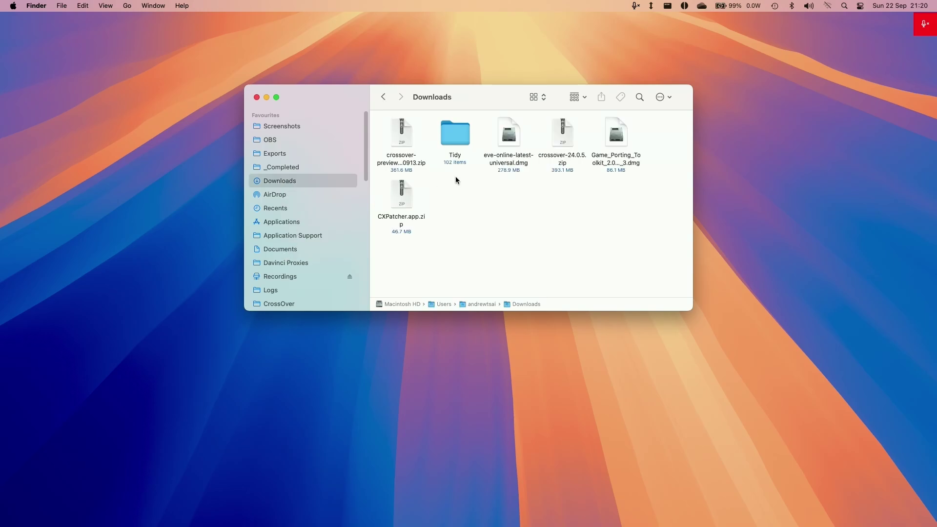
{"action": "left_click", "coordinate": [412, 207]}
{"action": "double_click", "coordinate": [400, 205]}
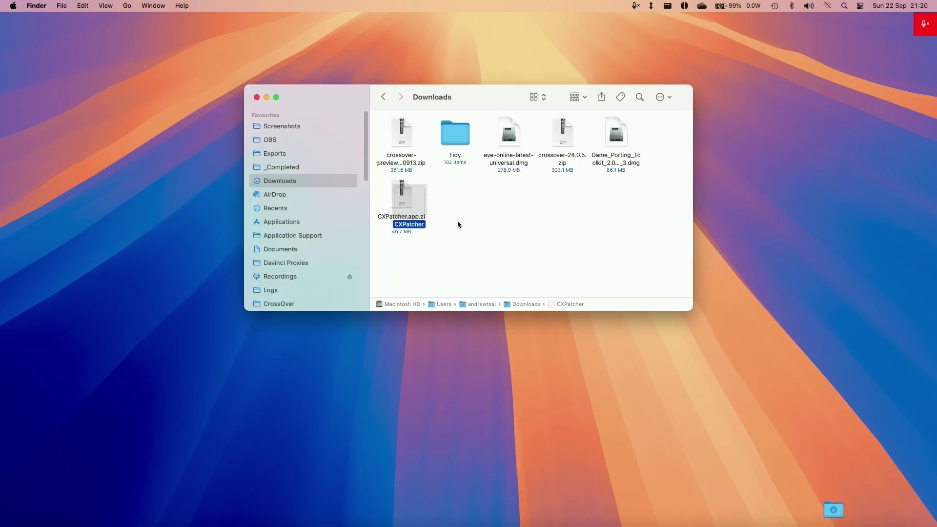
Move CXPatcher into Applications and try launching it
{"action": "left_click_drag", "start_coordinate": [460, 209], "coordinate": [336, 225]}
{"action": "left_click_drag", "start_coordinate": [336, 224], "coordinate": [329, 222]}
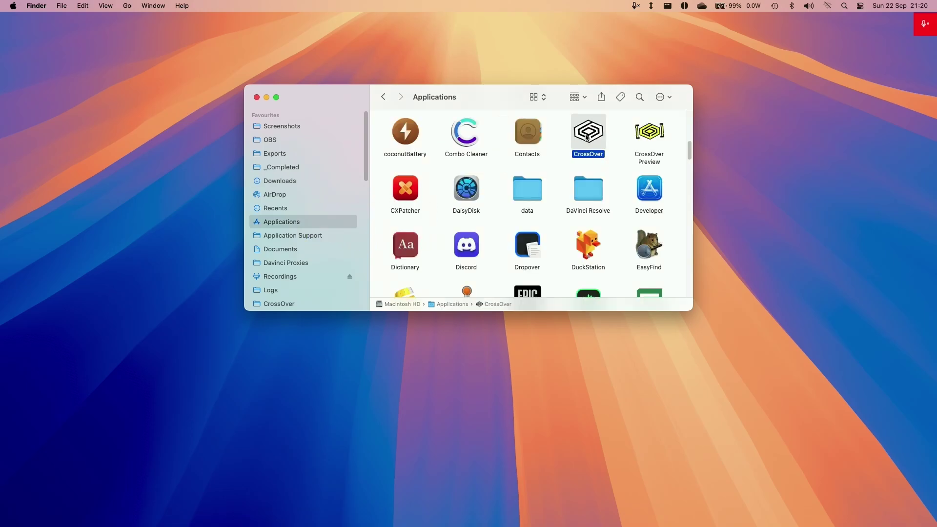
{"action": "mouse_move", "coordinate": [654, 522]}
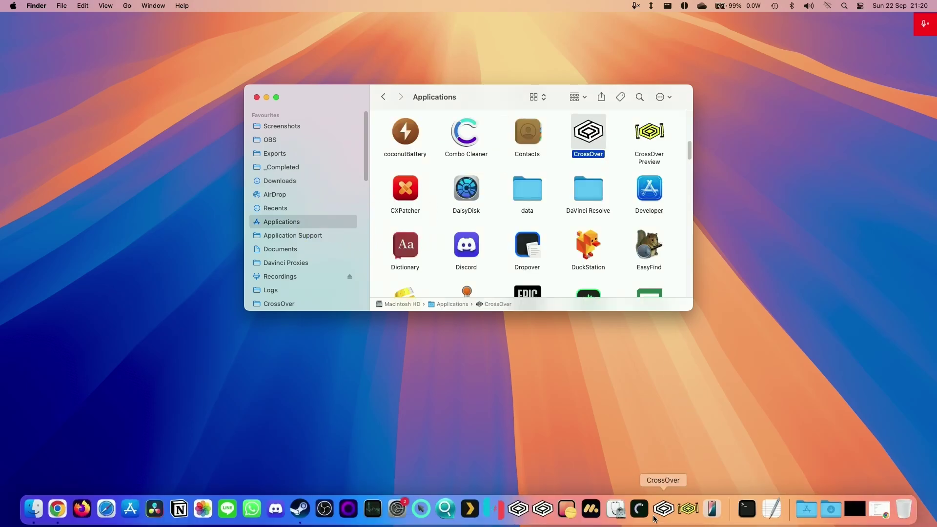
{"action": "double_click", "coordinate": [399, 196]}
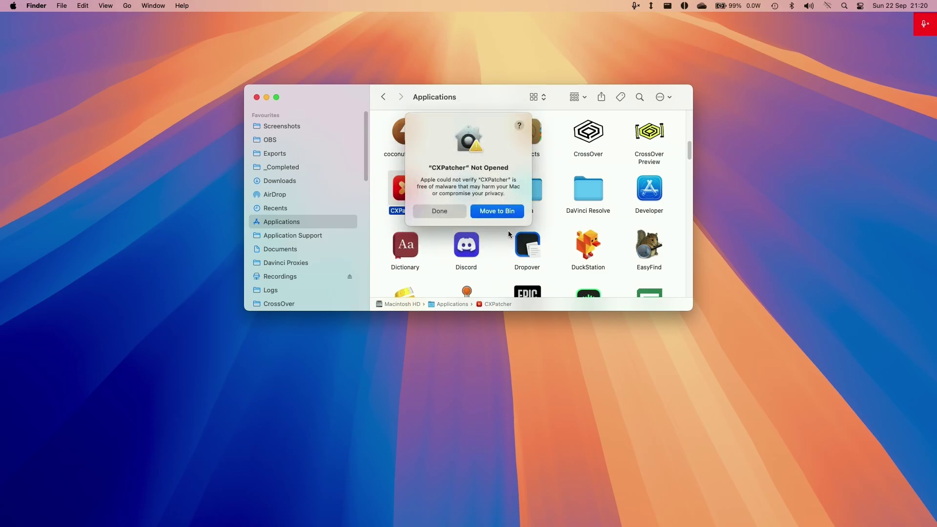
Go to Privacy & Security in System Settings
{"action": "right_click", "coordinate": [404, 184]}
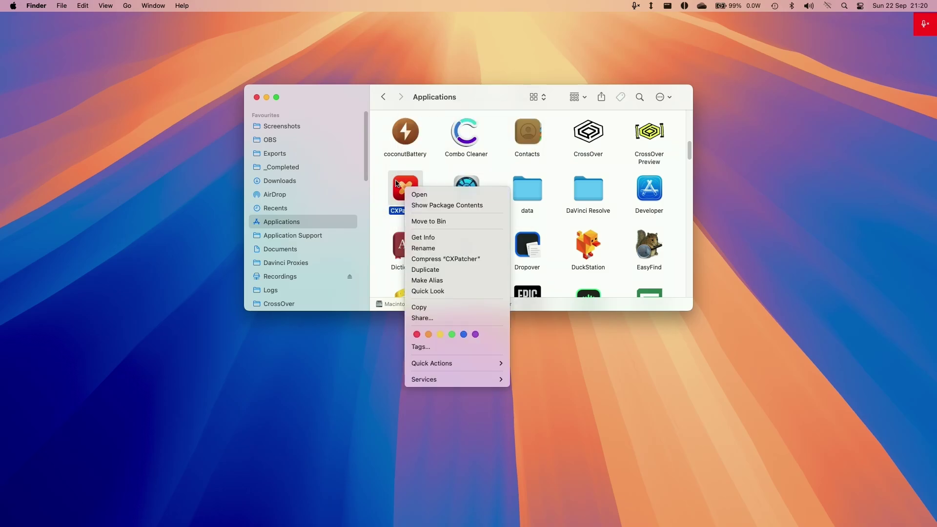
{"action": "left_click", "coordinate": [243, 120]}
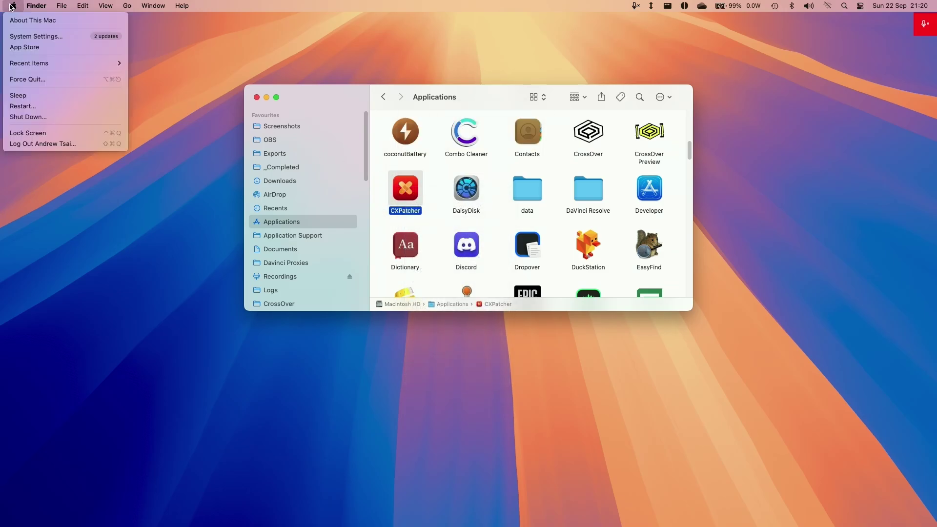
{"action": "left_click", "coordinate": [15, 37]}
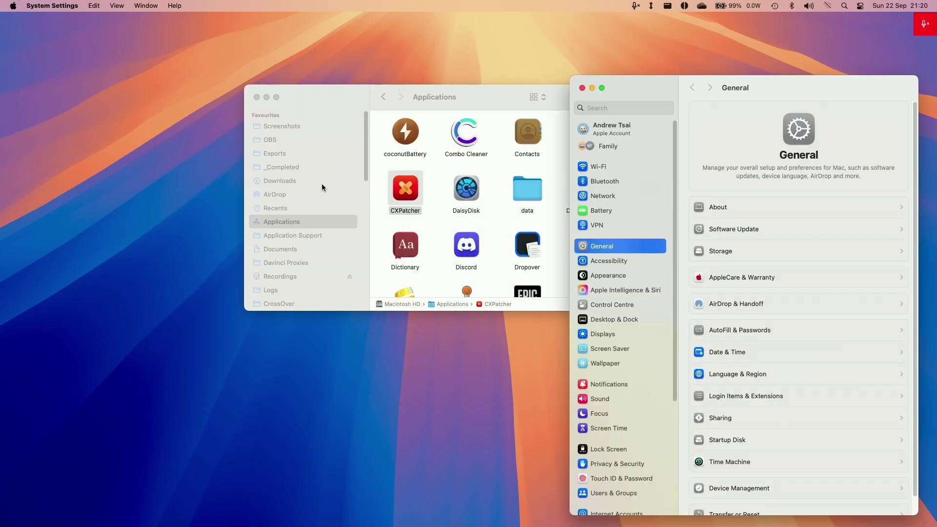
{"action": "scroll", "coordinate": [635, 407], "scroll_direction": "down", "scroll_amount": 5}
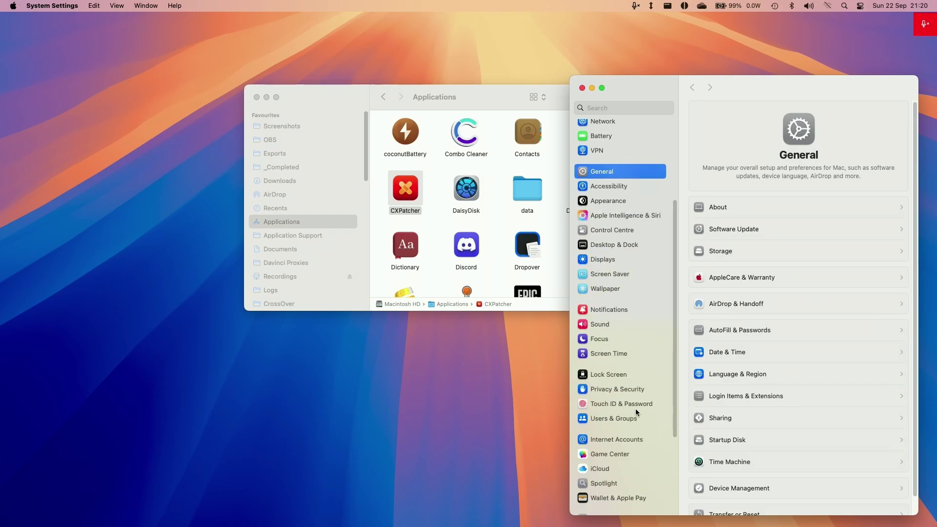
{"action": "left_click", "coordinate": [634, 389]}
{"action": "left_click_drag", "start_coordinate": [912, 312], "coordinate": [911, 521]}
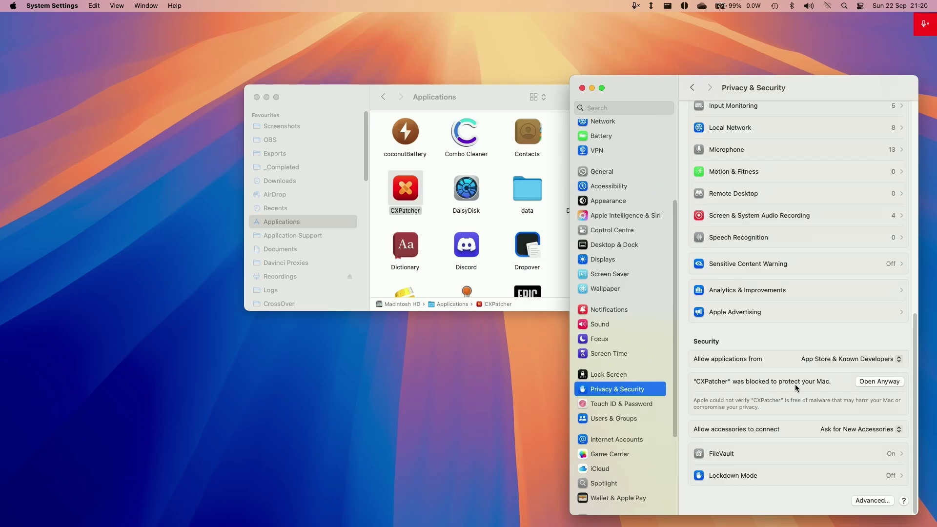
Choose Open Anyway for CXPatcher, confirm, and authorise with the administrator password
{"action": "left_click", "coordinate": [874, 382]}
{"action": "left_click", "coordinate": [581, 89]}
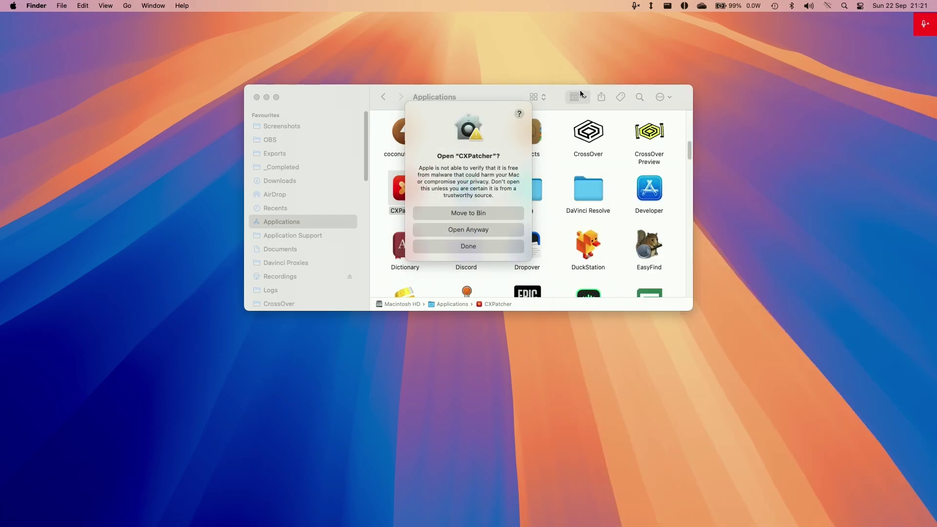
{"action": "left_click", "coordinate": [480, 231]}
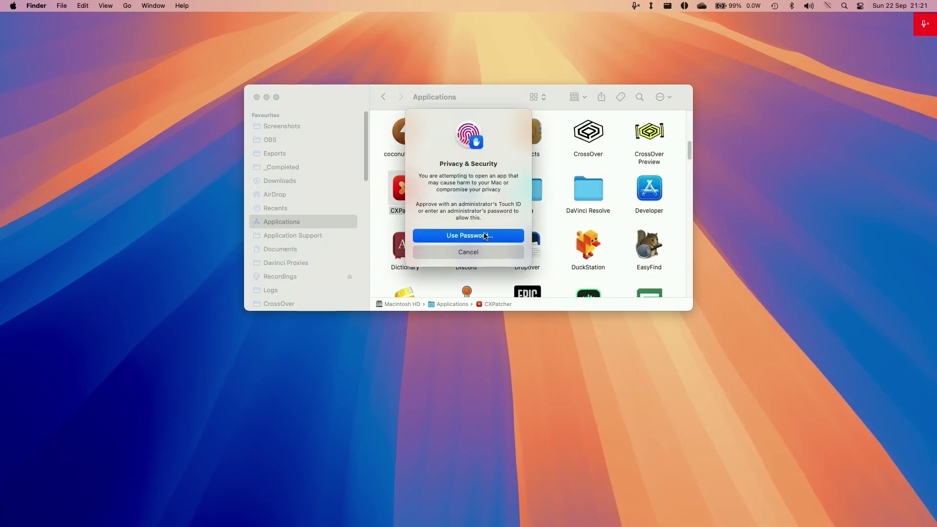
{"action": "left_click", "coordinate": [484, 236]}
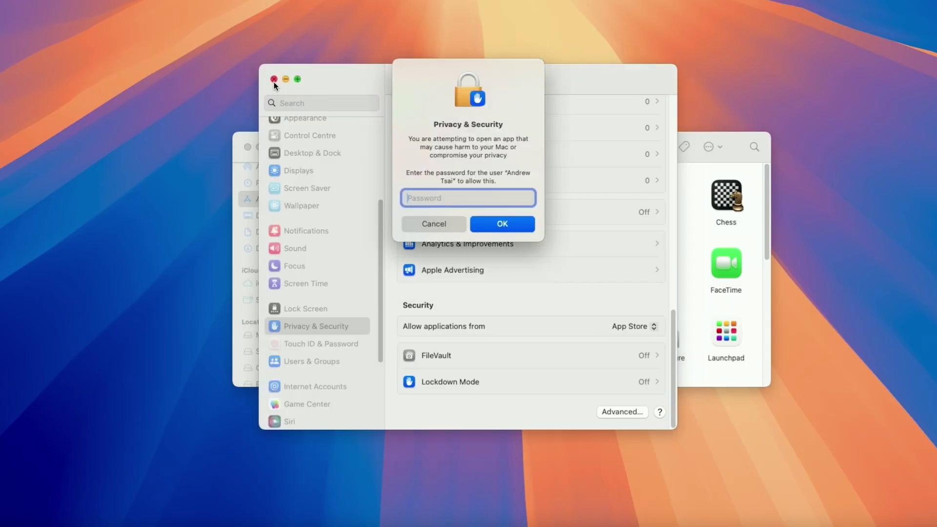
{"action": "left_click", "coordinate": [273, 81]}
{"action": "left_click", "coordinate": [504, 200]}
{"action": "type", "text": "•••••"}
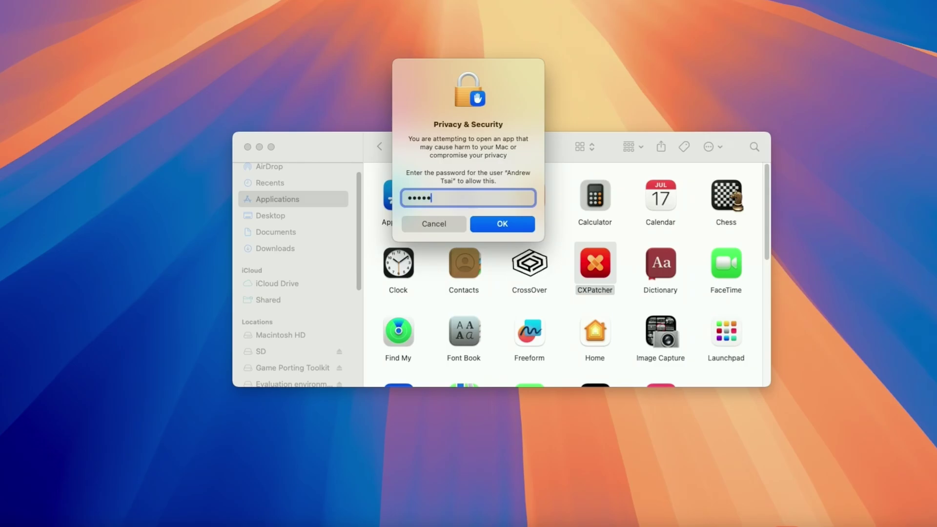
{"action": "type", "text": "•••••"}
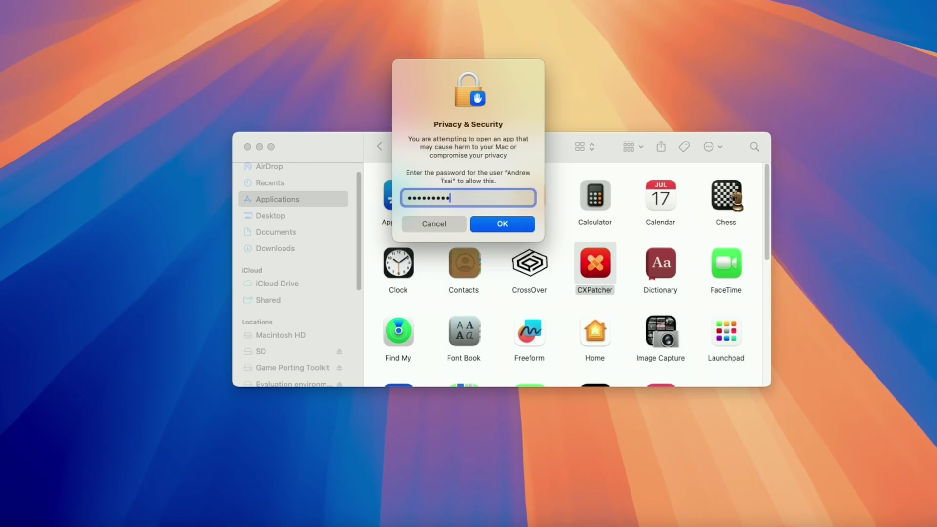
Submit the password, type 'I will not ask CodeWeavers for support or refund', and agree
{"action": "left_click", "coordinate": [509, 230]}
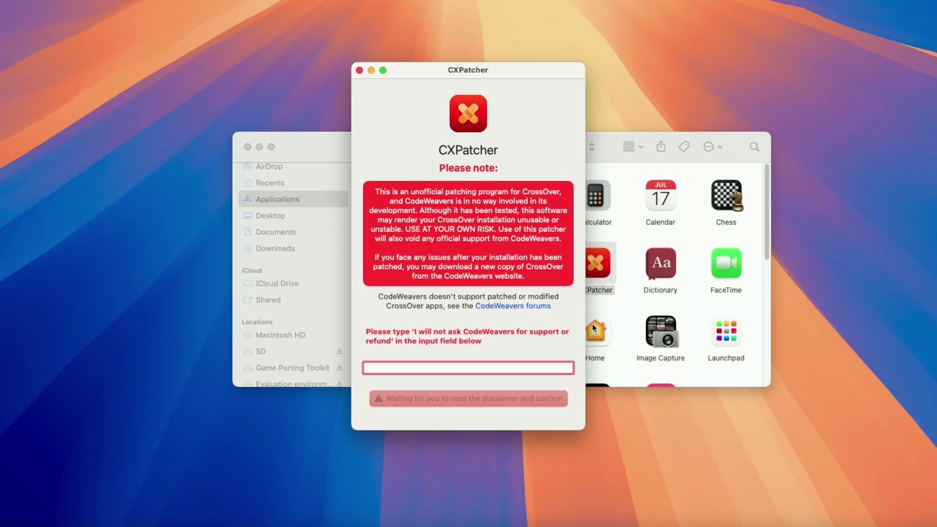
{"action": "type", "text": "I will not ask CodeWeavers for suppor"}
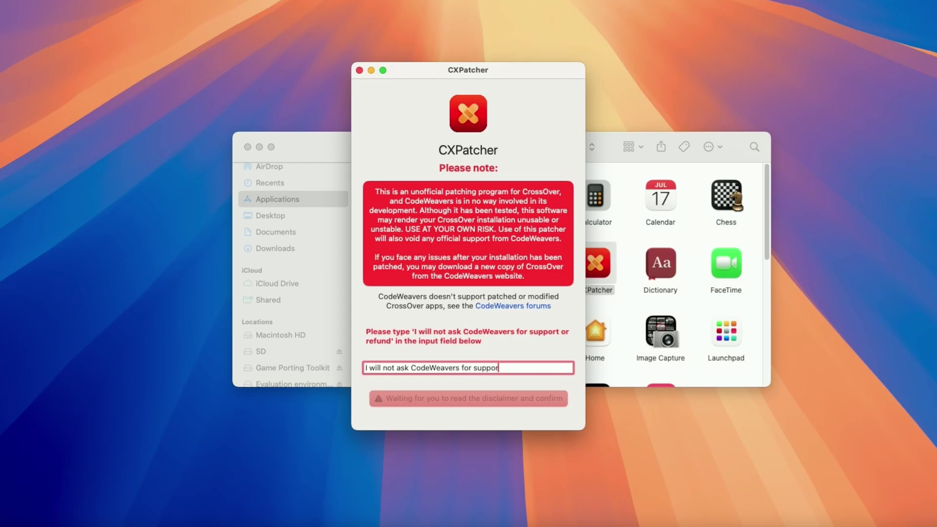
{"action": "type", "text": "t or refund"}
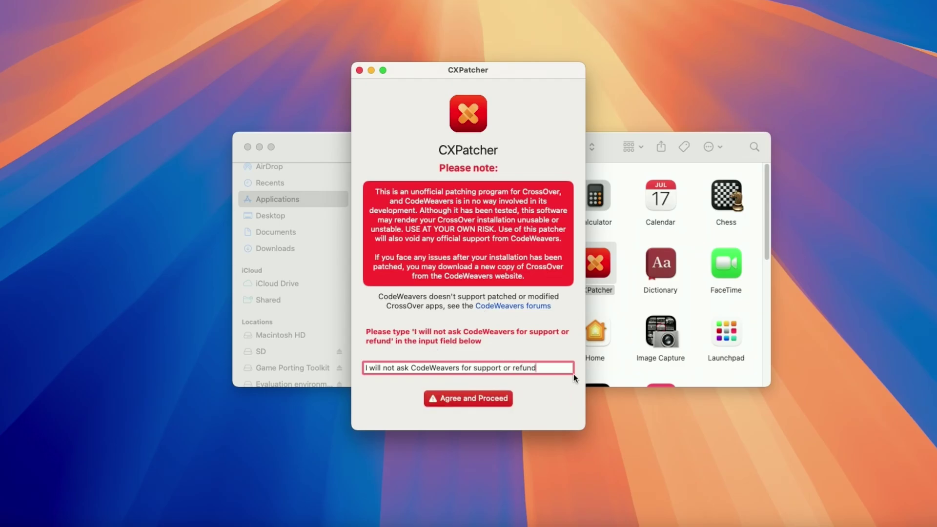
{"action": "left_click_drag", "start_coordinate": [554, 366], "coordinate": [364, 355]}
{"action": "left_click", "coordinate": [403, 368]}
{"action": "left_click", "coordinate": [470, 400]}
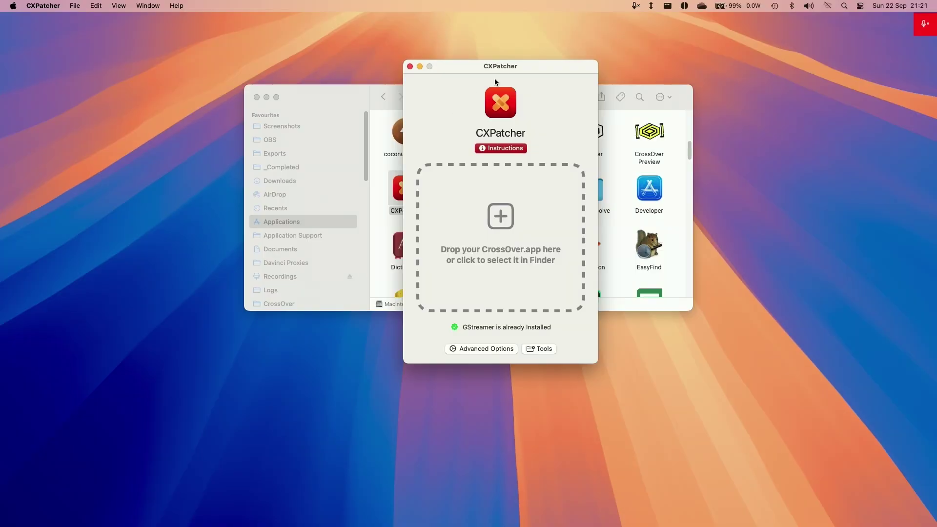
Reposition the CXPatcher window and bring up its Advanced Options
{"action": "left_click_drag", "start_coordinate": [507, 57], "coordinate": [687, 80]}
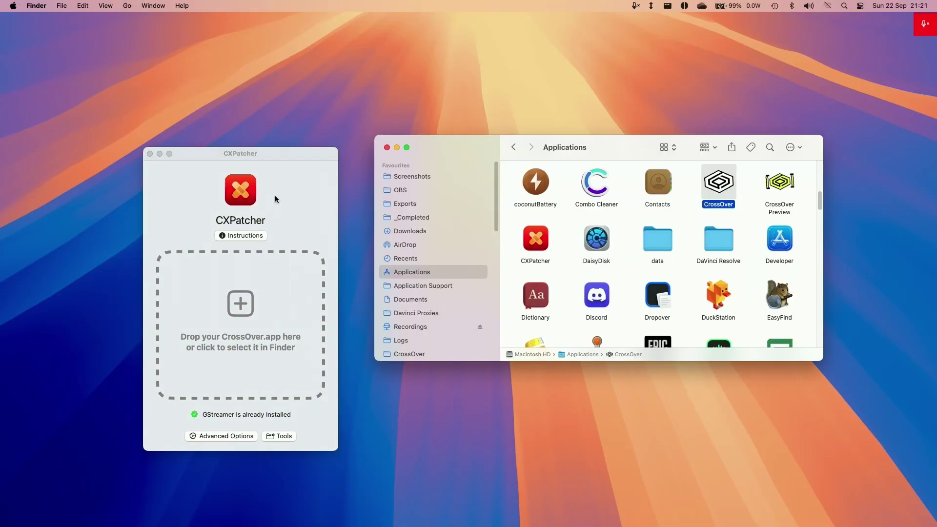
{"action": "left_click_drag", "start_coordinate": [277, 194], "coordinate": [285, 116]}
{"action": "left_click", "coordinate": [225, 399]}
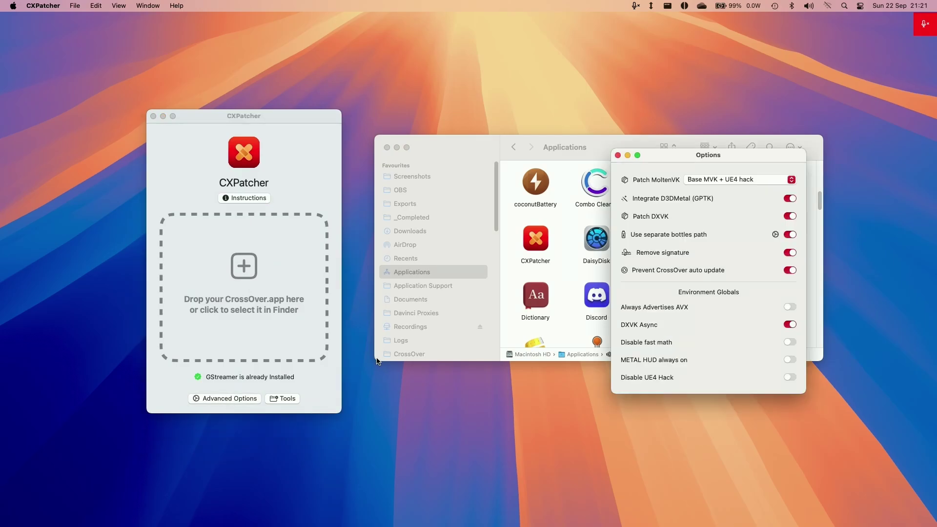
{"action": "left_click_drag", "start_coordinate": [672, 123], "coordinate": [378, 216]}
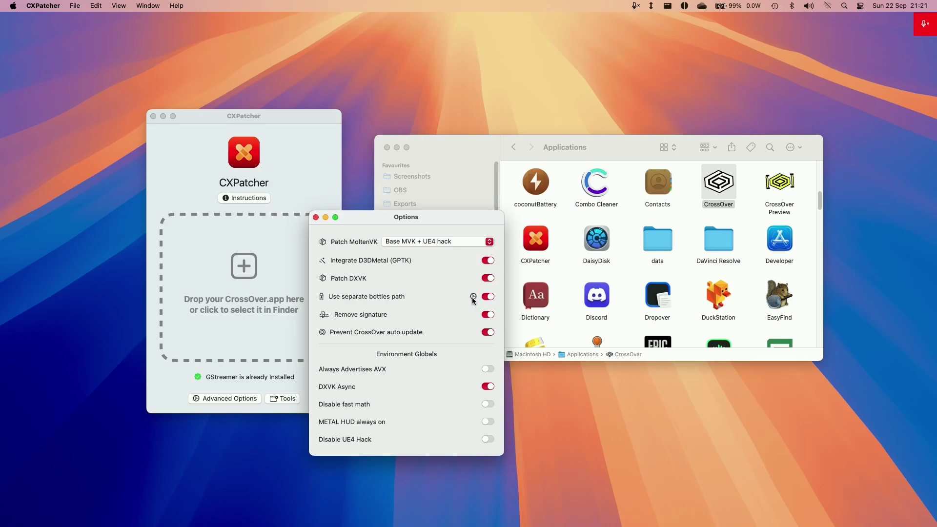
Enable Always Advertises AVX, patch CrossOver.app by dropping it in, and close CXPatcher
{"action": "left_click", "coordinate": [486, 371]}
{"action": "left_click_drag", "start_coordinate": [718, 181], "coordinate": [279, 280]}
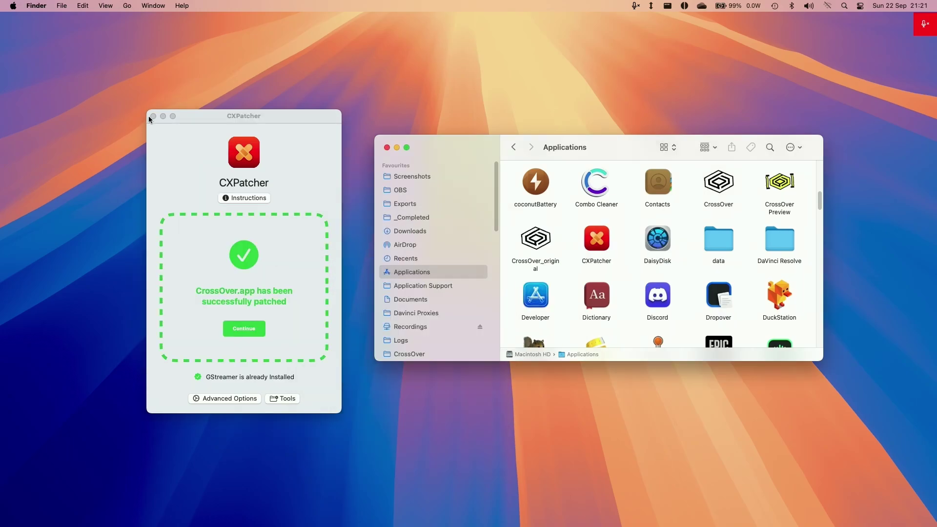
{"action": "left_click", "coordinate": [153, 116]}
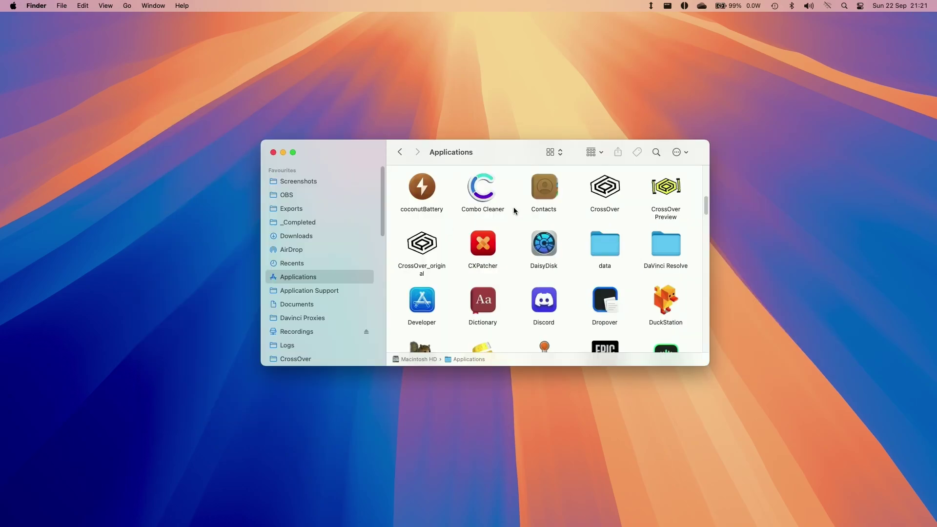
Launch patched CrossOver, install 'steam' accepting the core fonts licence, and allow both access requests
{"action": "double_click", "coordinate": [606, 188]}
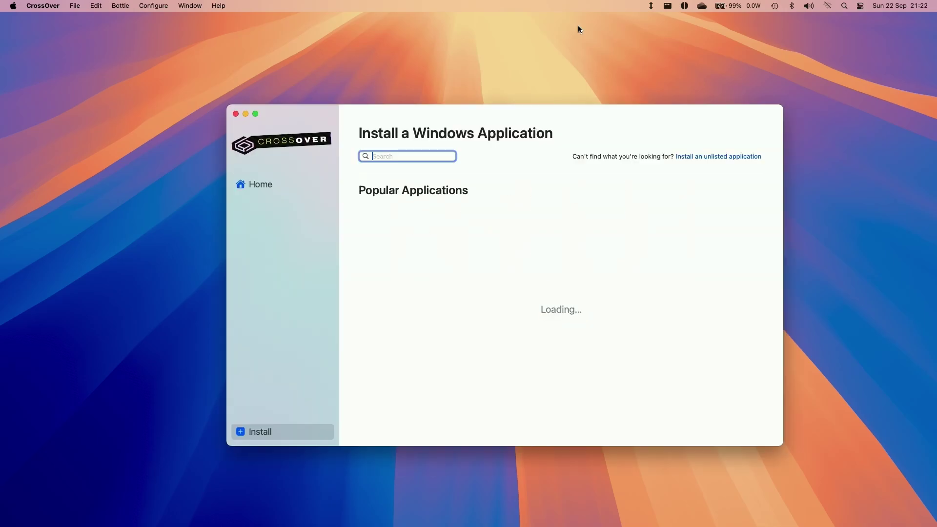
{"action": "type", "text": "steam"}
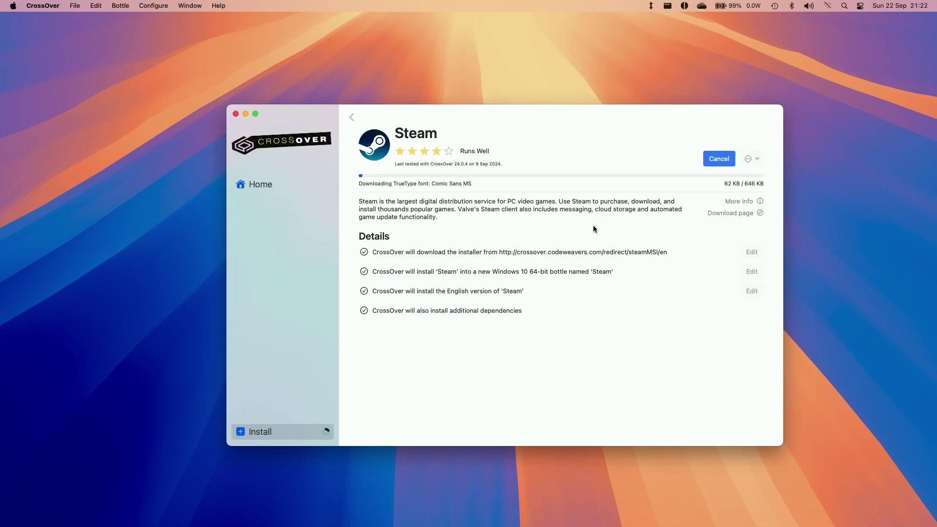
{"action": "left_click", "coordinate": [532, 336]}
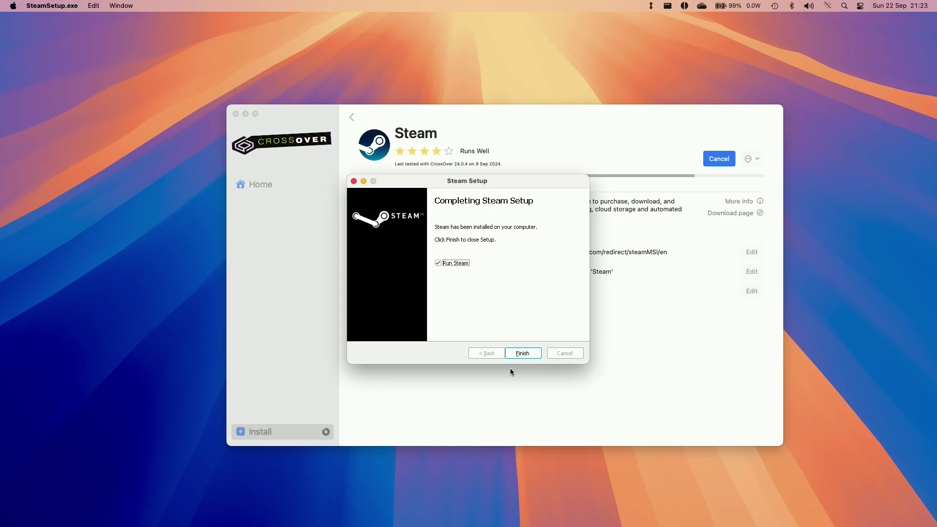
{"action": "left_click", "coordinate": [523, 353]}
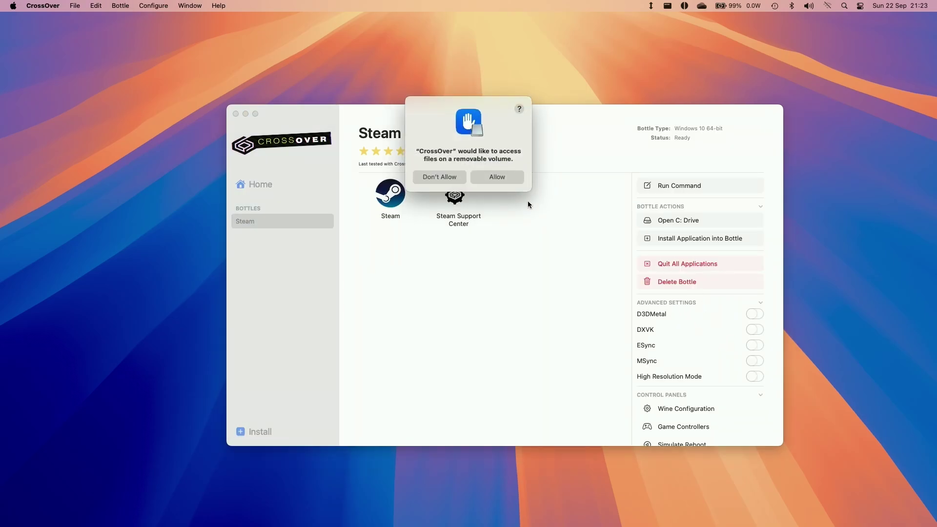
{"action": "left_click", "coordinate": [501, 179]}
{"action": "left_click", "coordinate": [498, 195]}
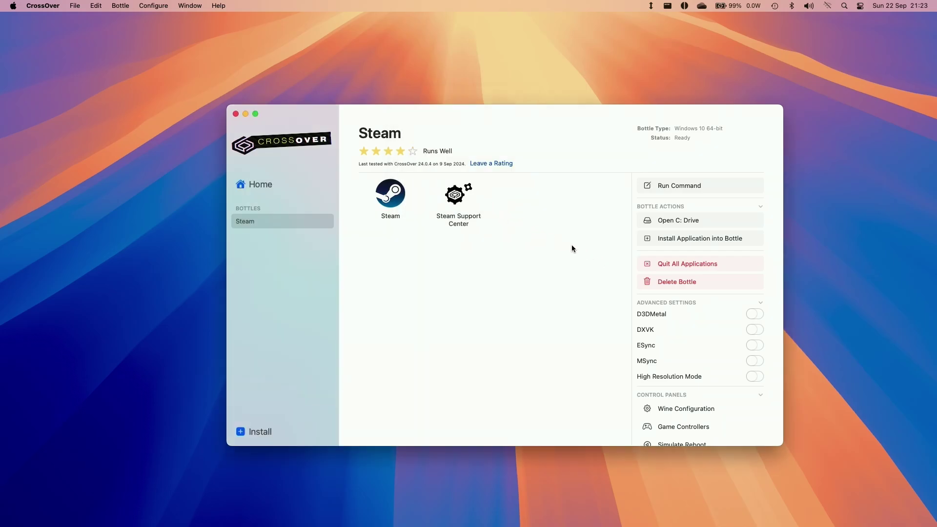
Enable MSync on the Steam bottle, restart the bottle, and launch Steam
{"action": "left_click", "coordinate": [755, 360]}
{"action": "left_click", "coordinate": [506, 325]}
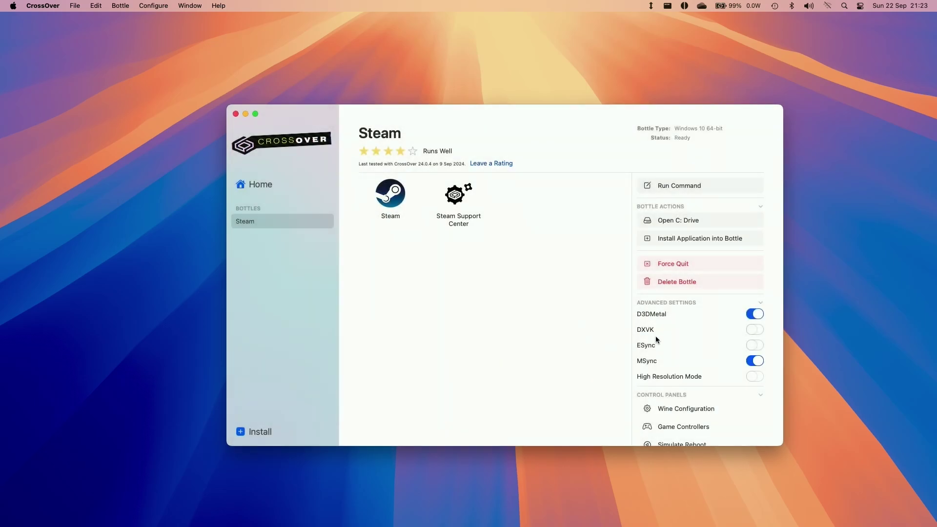
{"action": "double_click", "coordinate": [396, 196]}
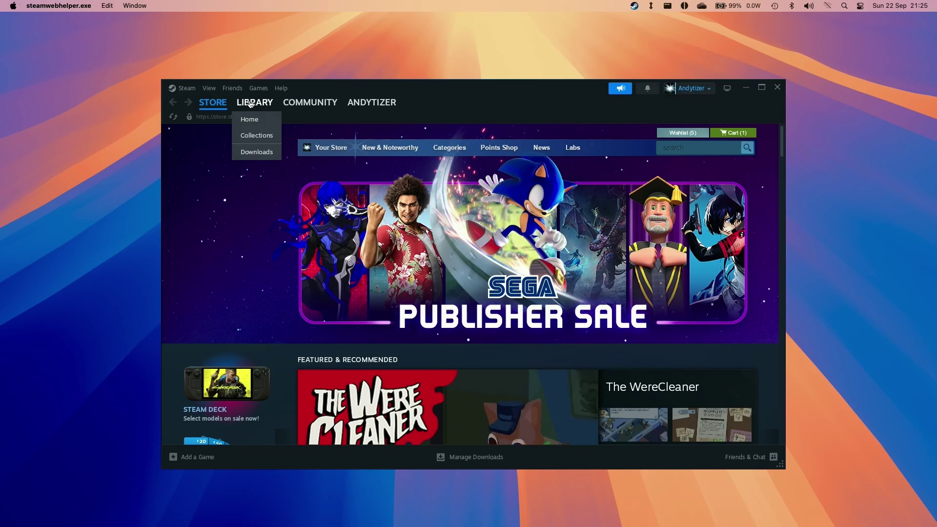
Find Grand Theft Auto V in the Steam library by searching 'grand'
{"action": "left_click", "coordinate": [249, 103]}
{"action": "mouse_move", "coordinate": [221, 102]}
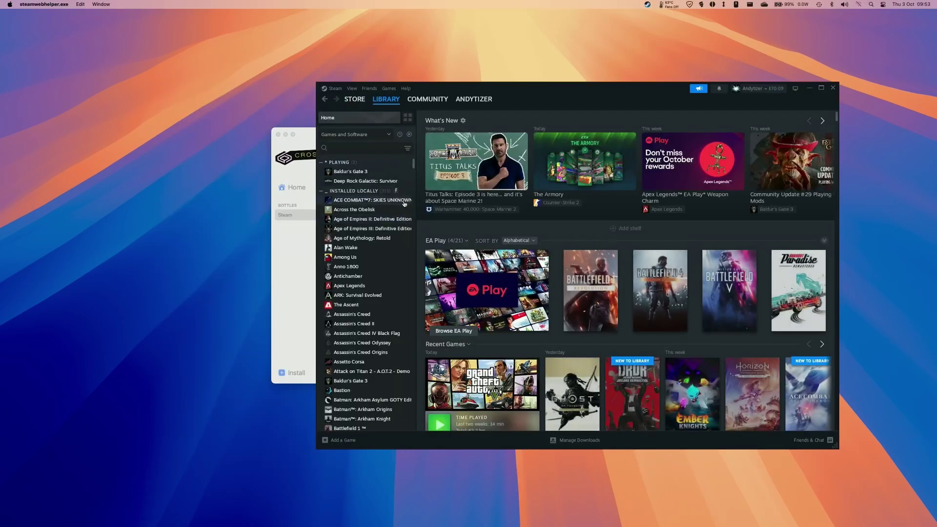
{"action": "left_click", "coordinate": [358, 146]}
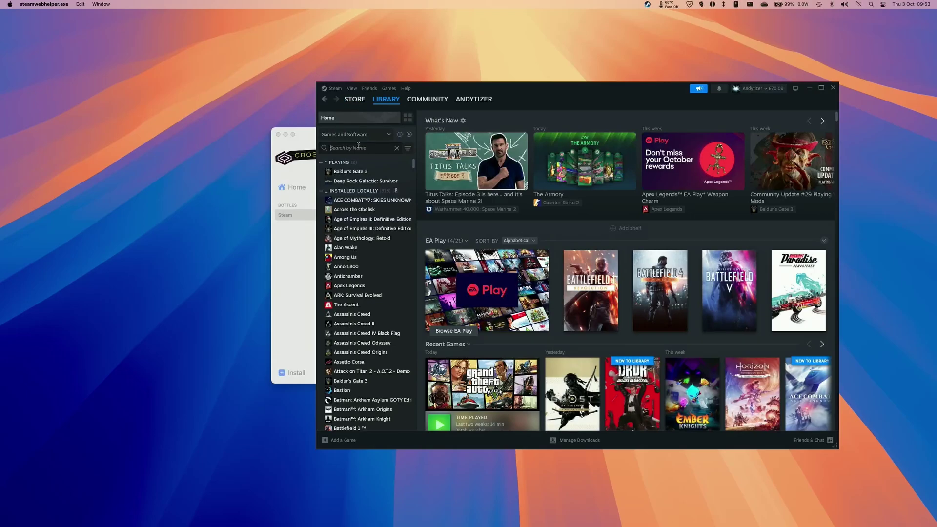
{"action": "type", "text": "grand"}
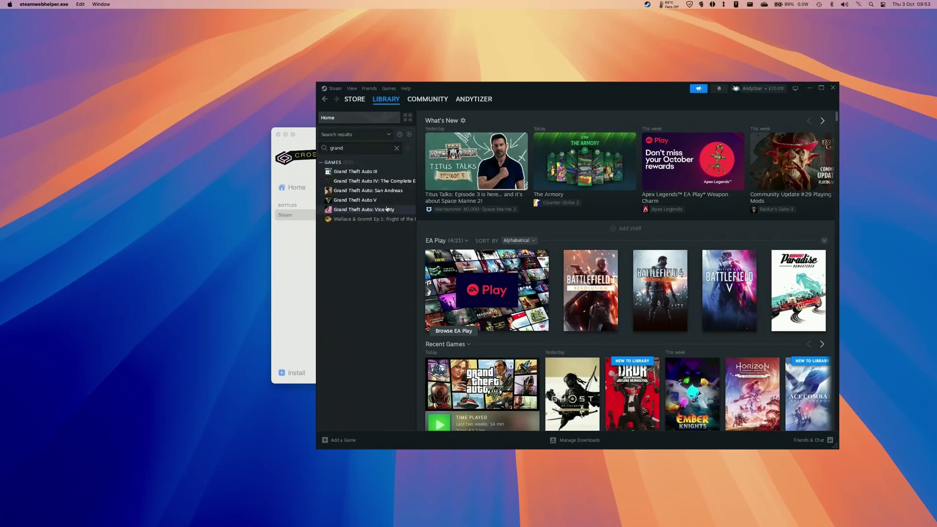
{"action": "left_click", "coordinate": [371, 201]}
Launch Grand Theft Auto V in single player and view its pending update on the downloads page
{"action": "left_click", "coordinate": [468, 241]}
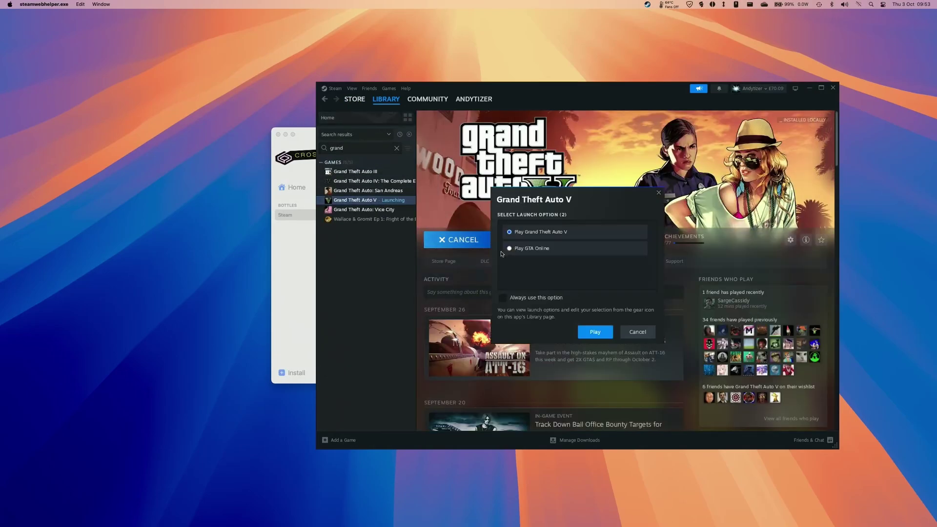
{"action": "left_click", "coordinate": [595, 332]}
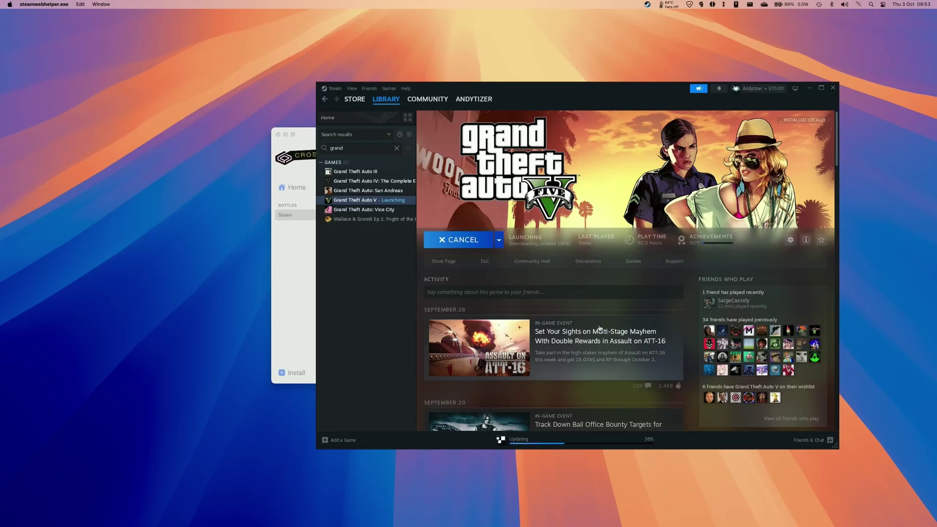
{"action": "left_click", "coordinate": [654, 444]}
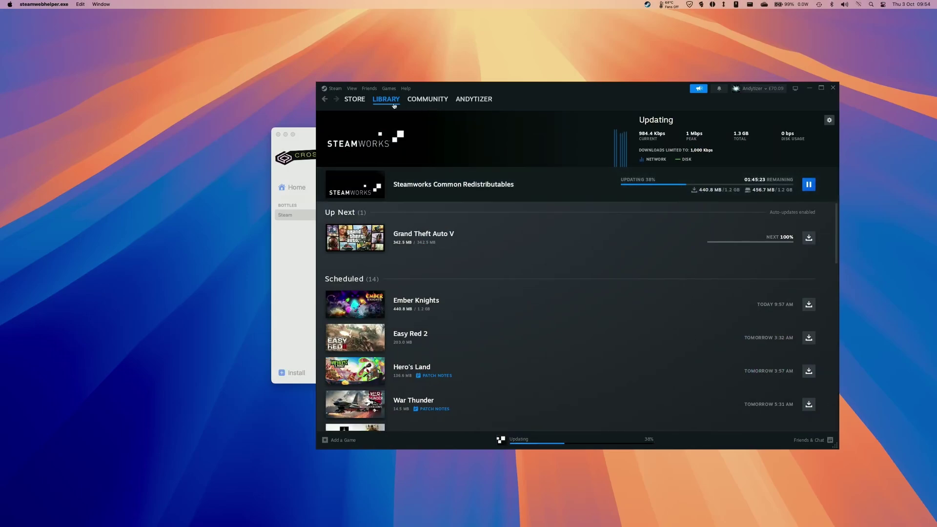
Turn off Limit download speed in Steam's Downloads settings and close Settings
{"action": "left_click", "coordinate": [336, 89]}
{"action": "left_click", "coordinate": [358, 161]}
{"action": "left_click", "coordinate": [456, 273]}
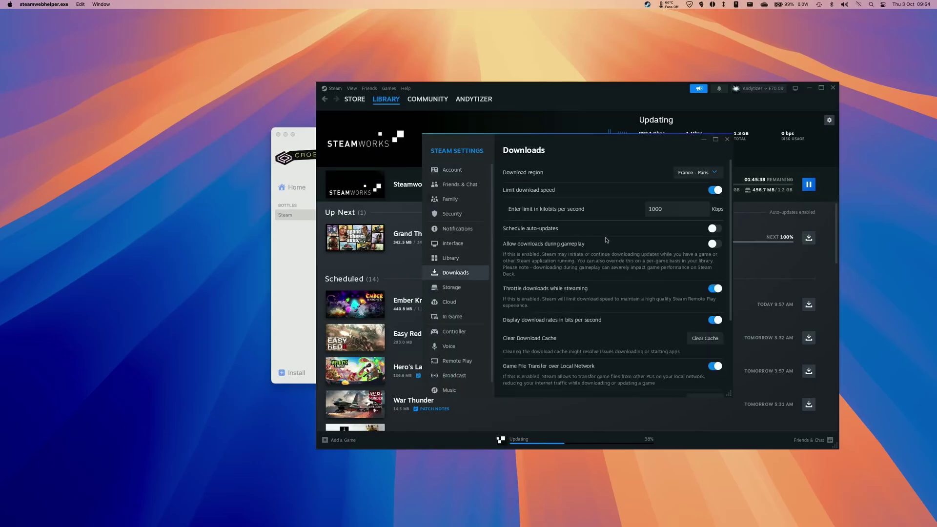
{"action": "left_click", "coordinate": [706, 191]}
{"action": "left_click", "coordinate": [727, 139]}
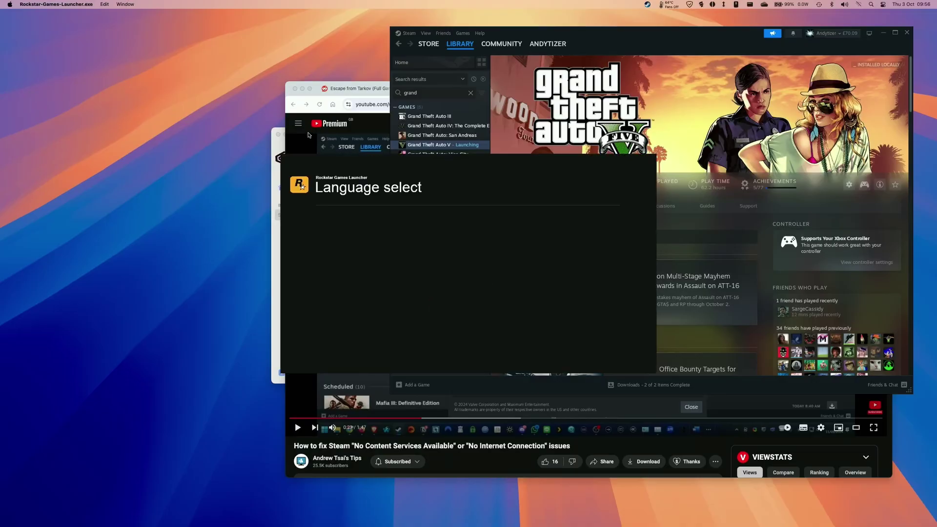
Get past the language and welcome screens and accept the Rockstar licence agreement
{"action": "left_click", "coordinate": [610, 348]}
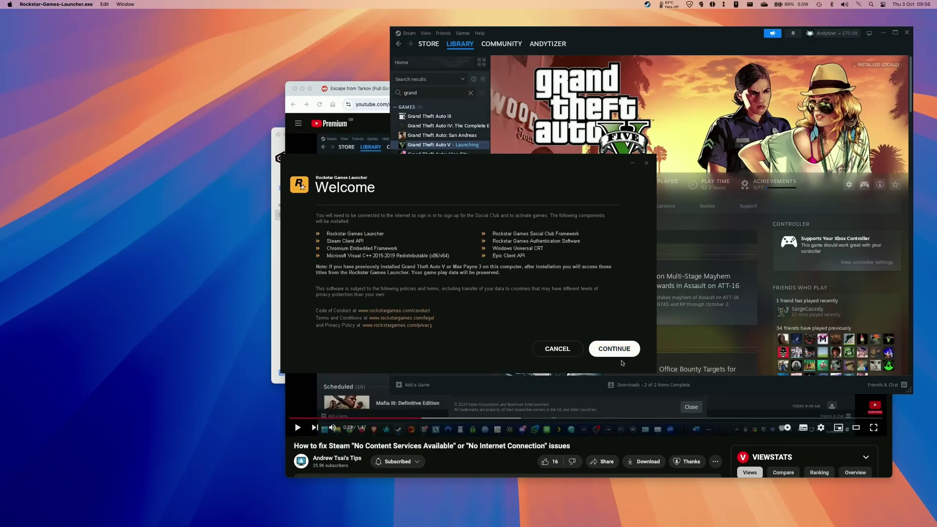
{"action": "left_click", "coordinate": [617, 344]}
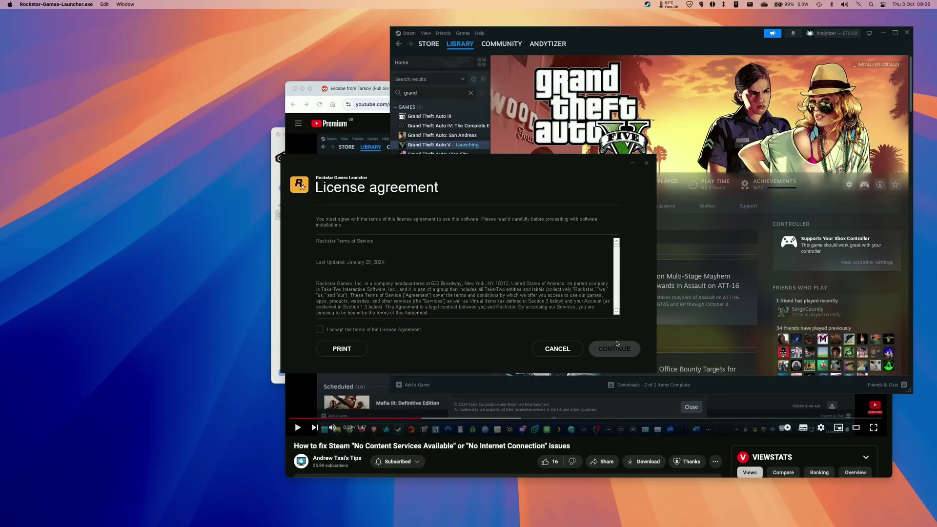
{"action": "left_click", "coordinate": [408, 331]}
{"action": "left_click", "coordinate": [614, 348]}
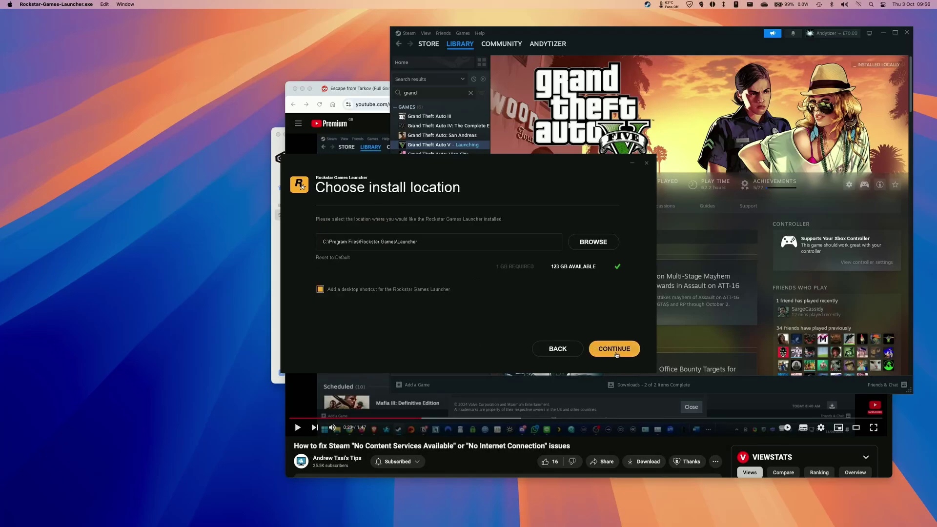
Install Rockstar Games Launcher without a desktop shortcut, moving the installer window aside
{"action": "left_click", "coordinate": [446, 290]}
{"action": "left_click", "coordinate": [603, 348]}
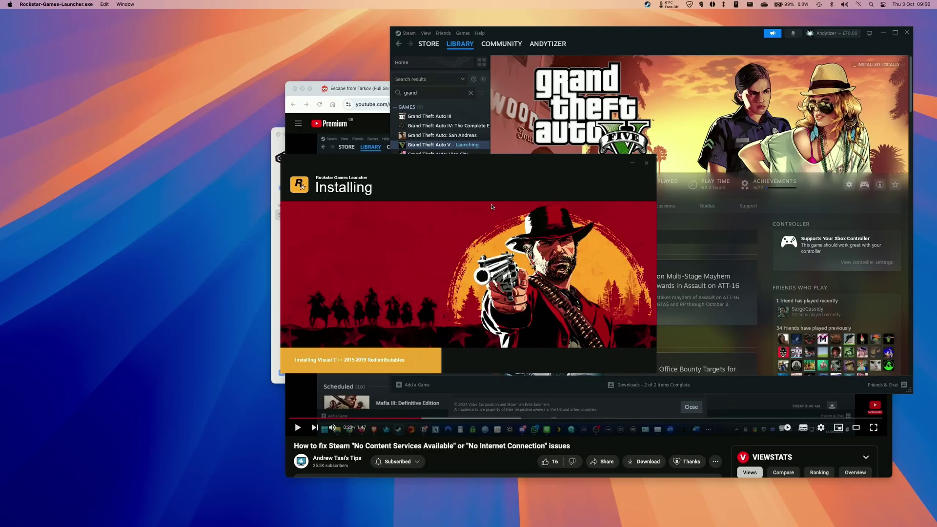
{"action": "left_click_drag", "start_coordinate": [485, 169], "coordinate": [677, 197]}
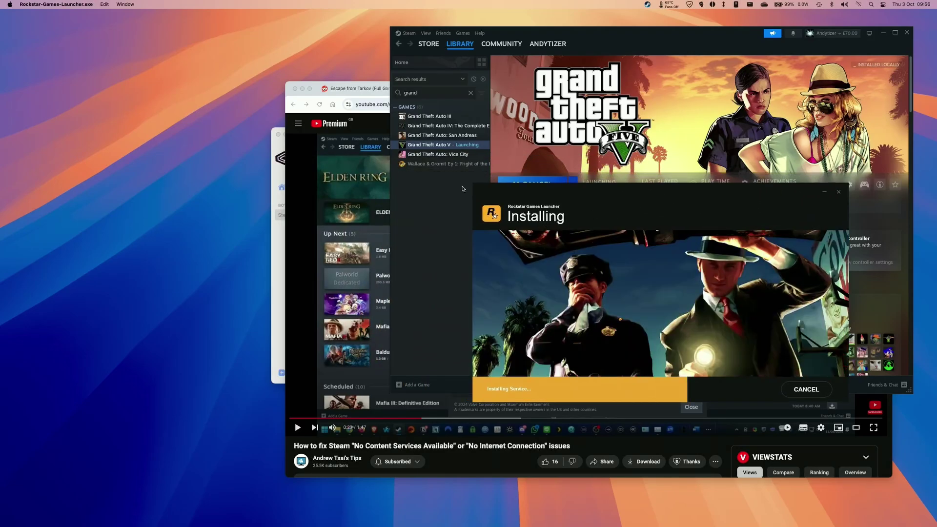
{"action": "left_click", "coordinate": [360, 88]}
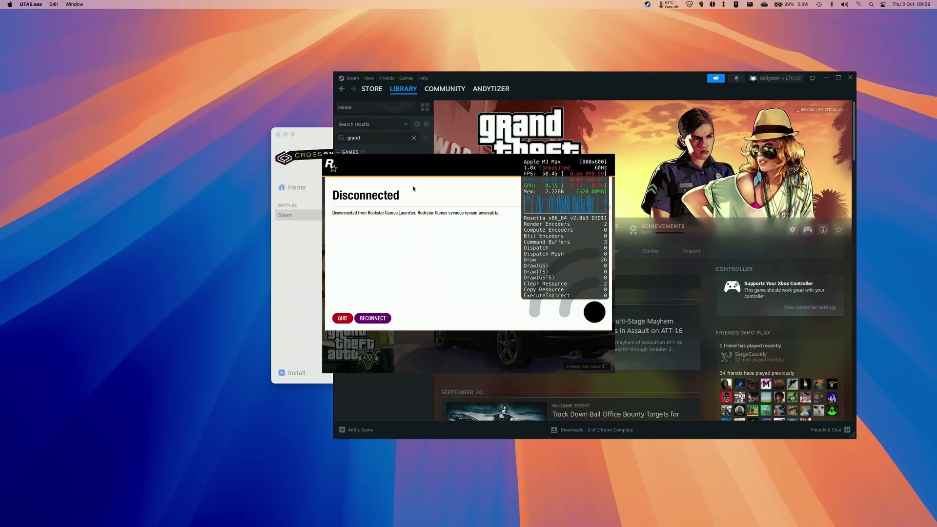
Quit the disconnected GTA5 window and launch Rockstar Games Launcher from the Steam bottle
{"action": "left_click", "coordinate": [800, 488]}
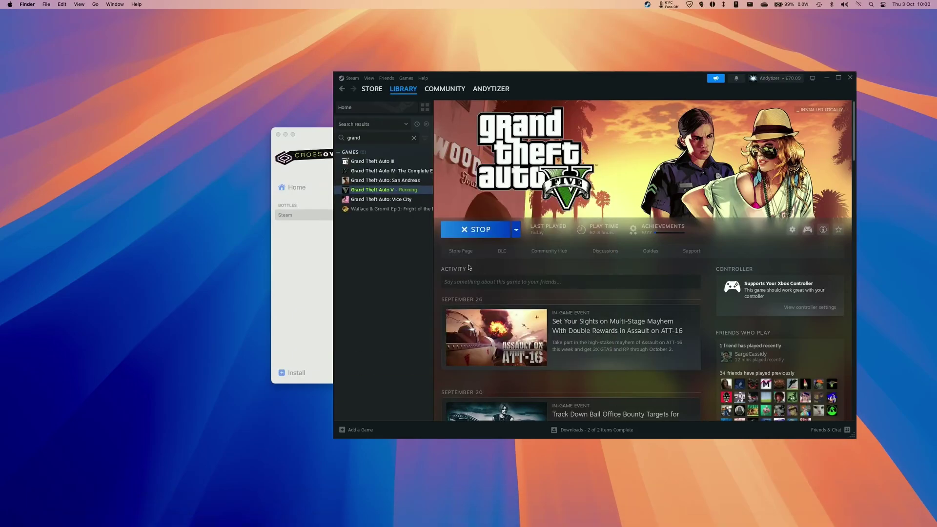
{"action": "left_click", "coordinate": [322, 274]}
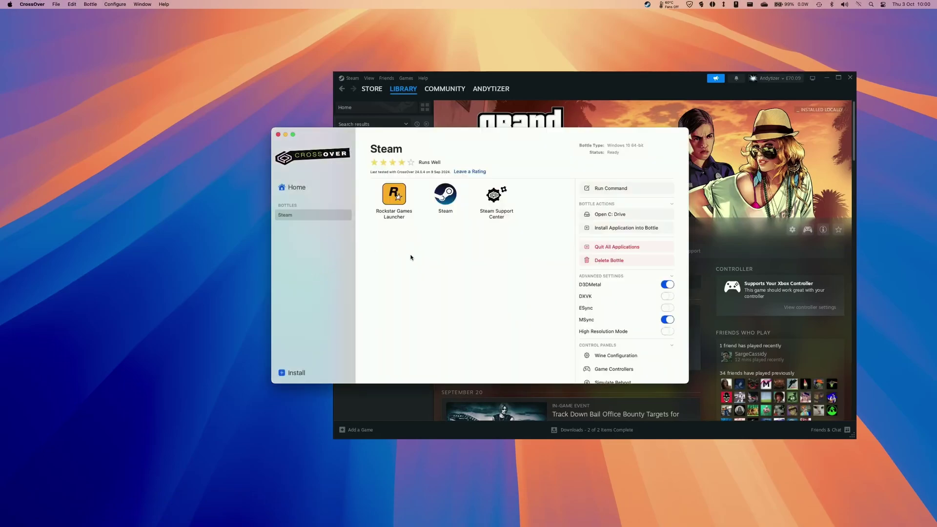
{"action": "left_click", "coordinate": [401, 207]}
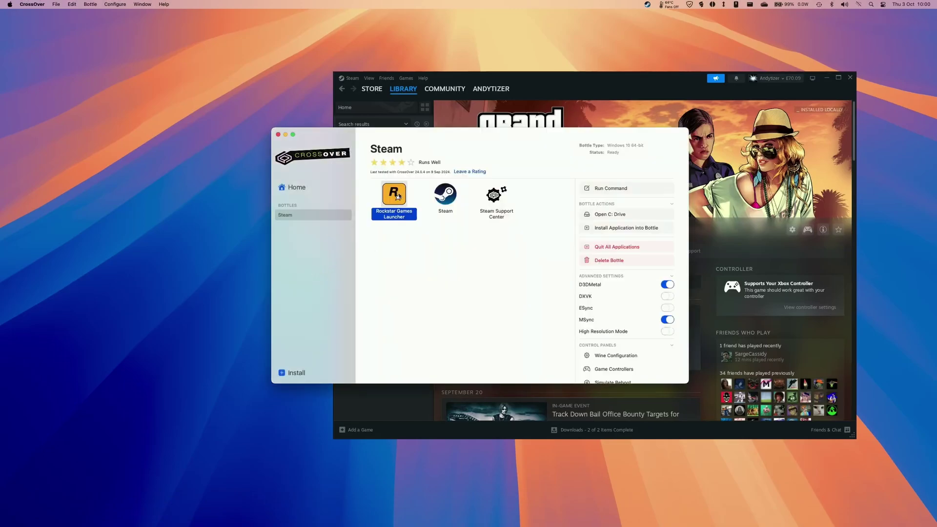
{"action": "left_click", "coordinate": [488, 248]}
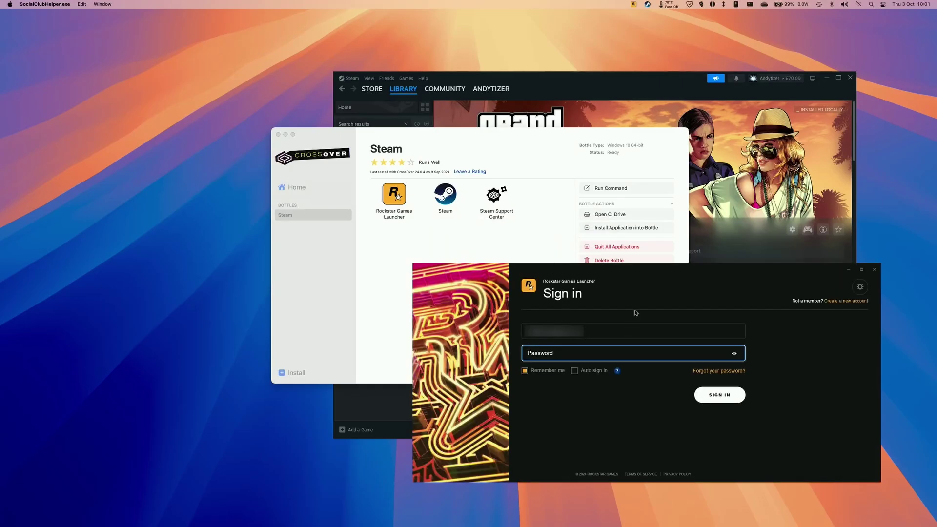
Sign in to the Rockstar account with the account password and Auto sign in enabled
{"action": "type", "text": "•••"}
{"action": "left_click", "coordinate": [575, 370]}
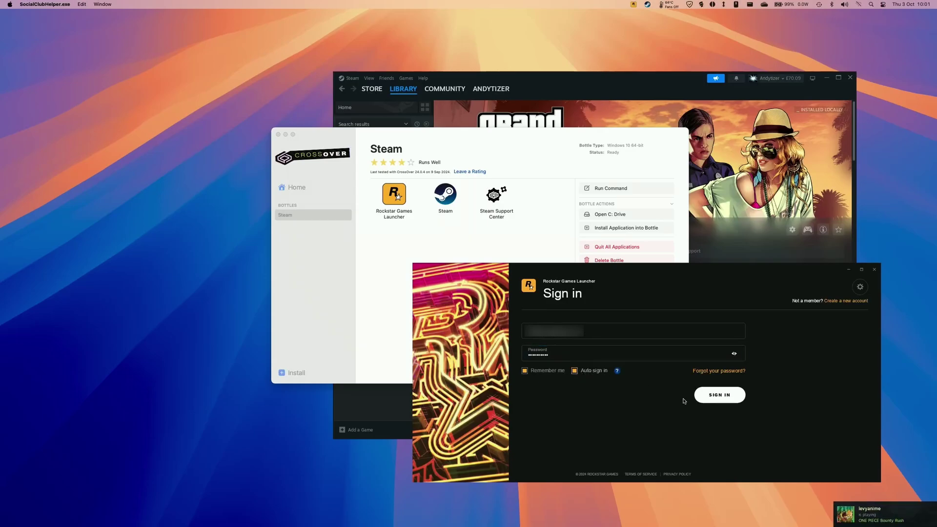
{"action": "left_click", "coordinate": [703, 399]}
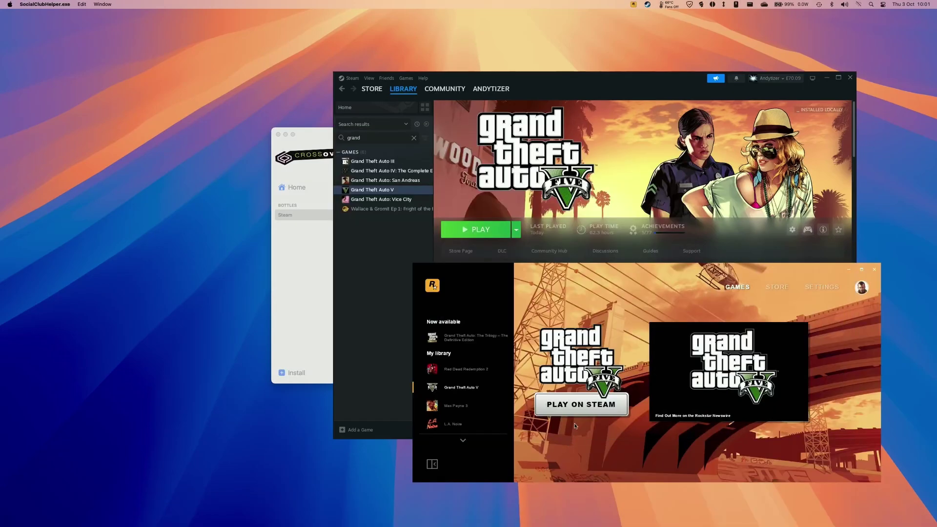
Launch Grand Theft Auto V with PLAY ON STEAM in the Rockstar launcher
{"action": "left_click", "coordinate": [576, 414]}
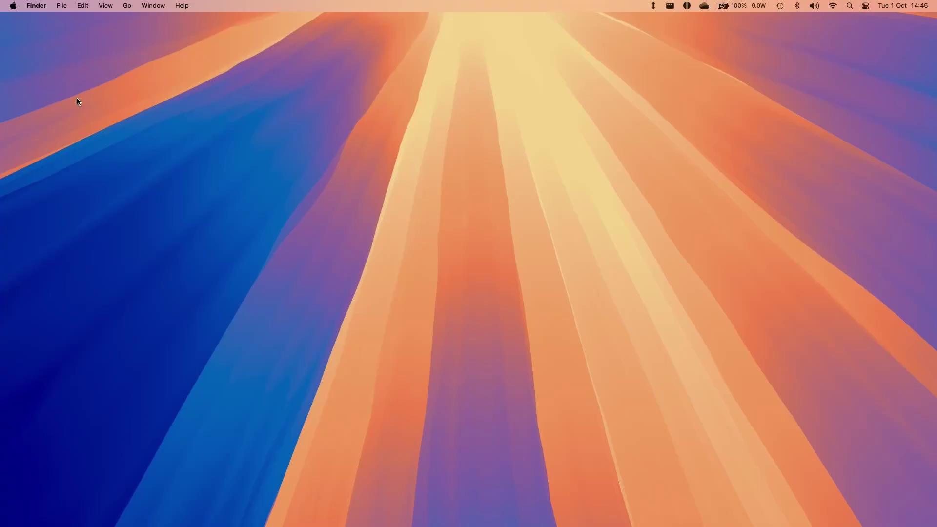
Connect the Xbox Wireless Controller from Nearby Devices on the Bluetooth settings page
{"action": "left_click", "coordinate": [13, 5]}
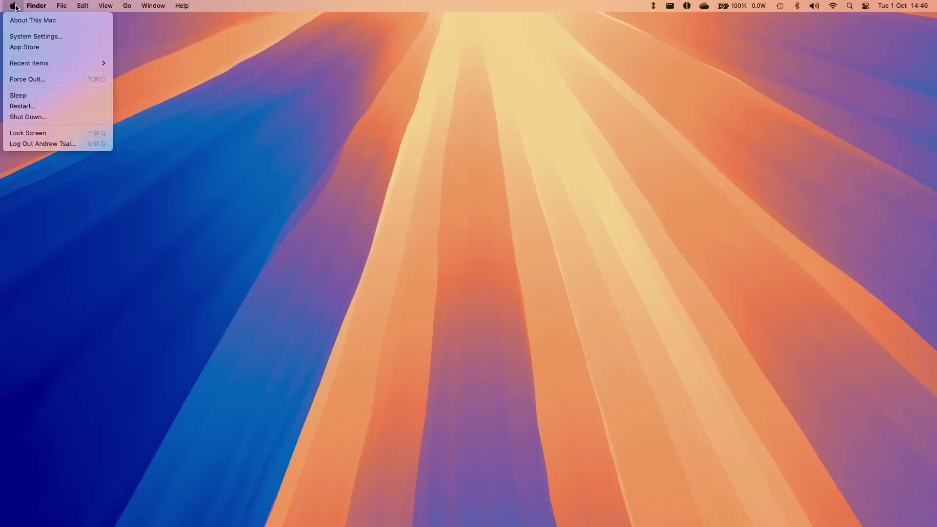
{"action": "left_click", "coordinate": [17, 37]}
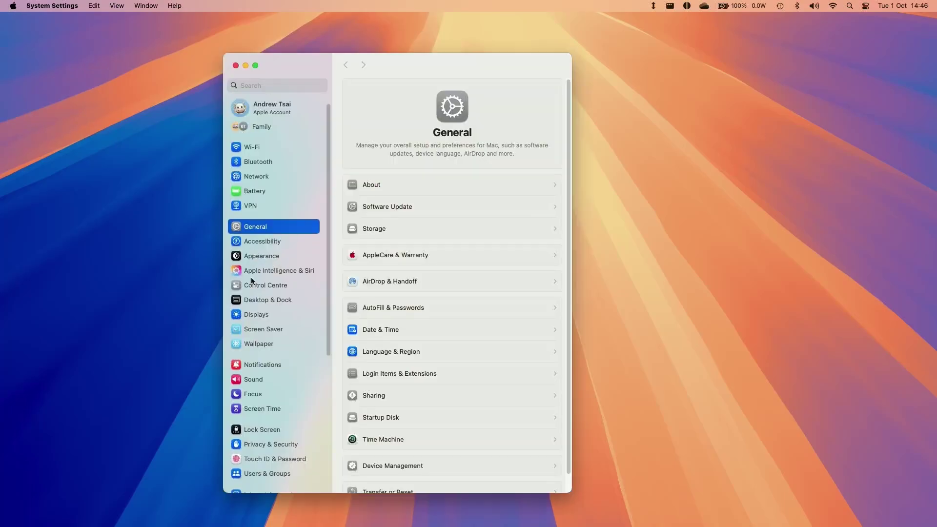
{"action": "left_click", "coordinate": [258, 162]}
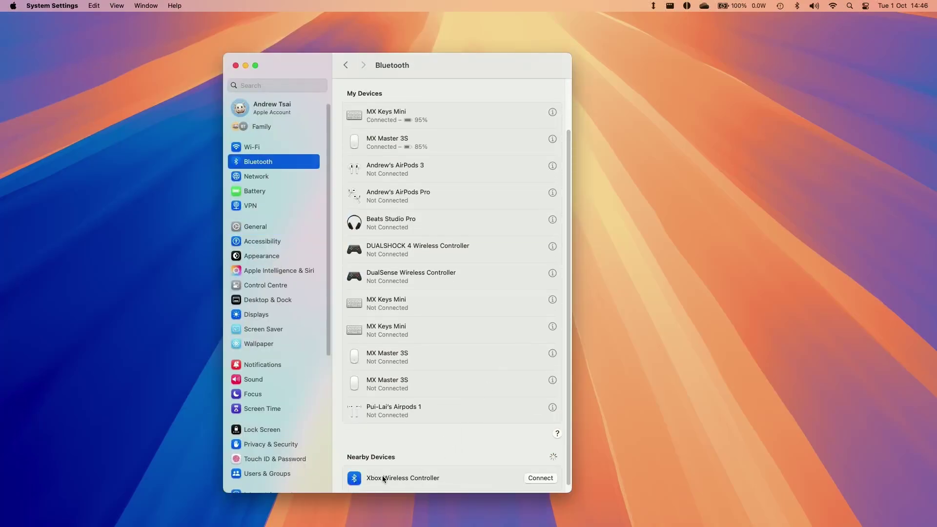
{"action": "scroll", "coordinate": [385, 478], "scroll_direction": "down", "scroll_amount": 1}
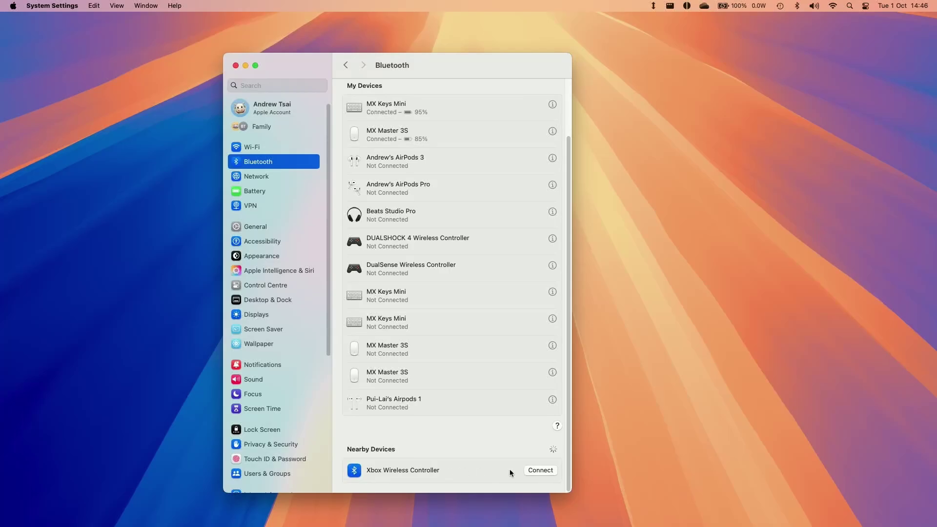
{"action": "left_click", "coordinate": [540, 470]}
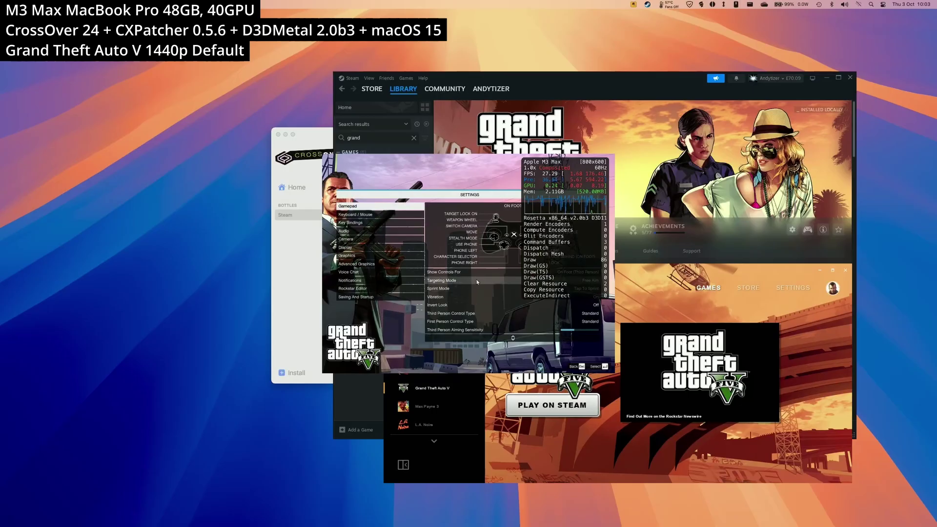
Make the game window fill the screen, open Graphics settings, and hide the Metal HUD
{"action": "key", "text": "alt+Return"}
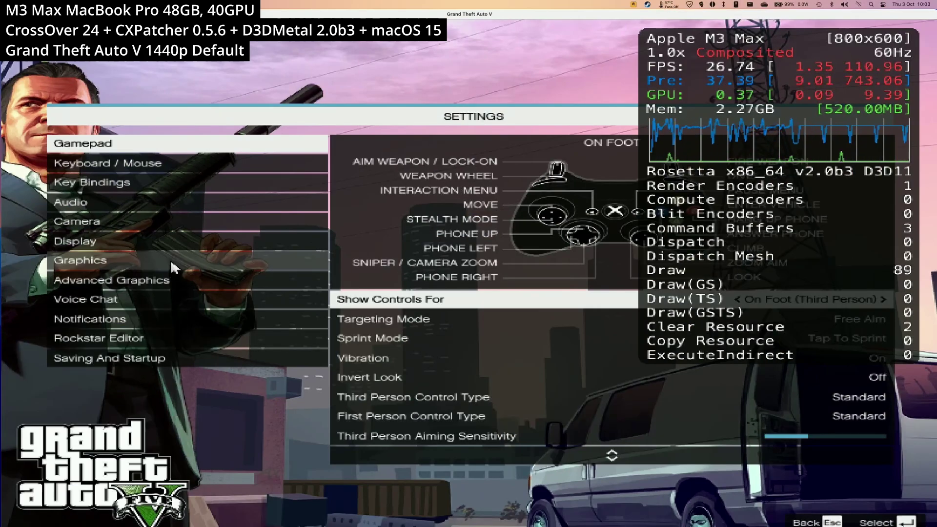
{"action": "left_click", "coordinate": [282, 266]}
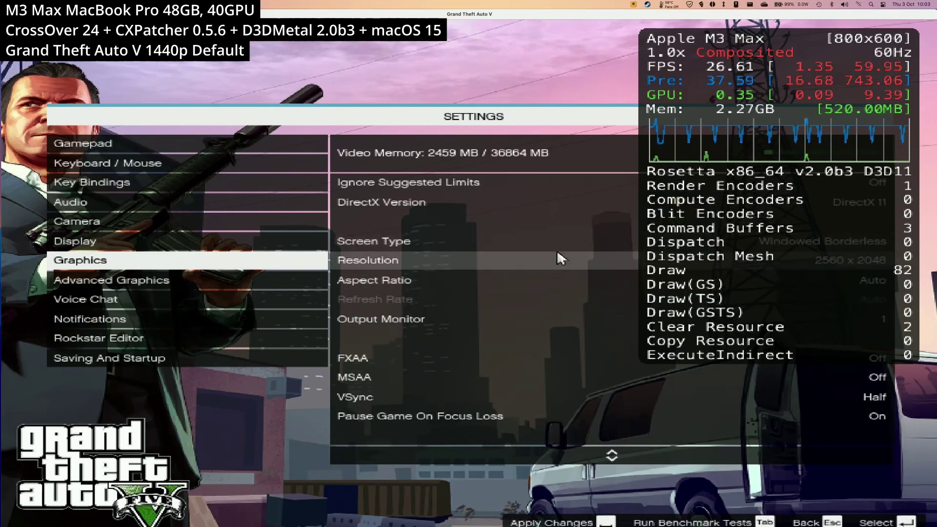
{"action": "key", "text": "shift+F9"}
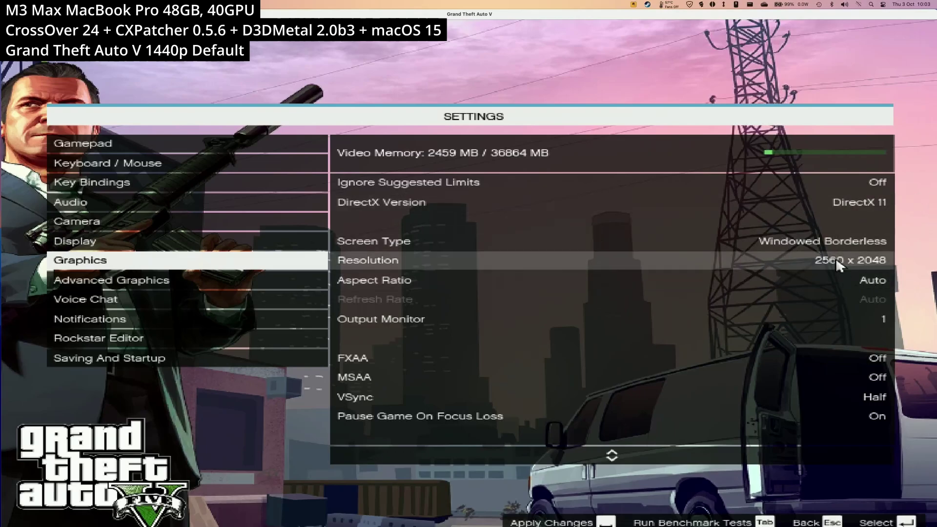
Set Screen Type to Windowed, giving a 2554 x 2016 resolution, then adjust Aspect Ratio
{"action": "left_click", "coordinate": [883, 241]}
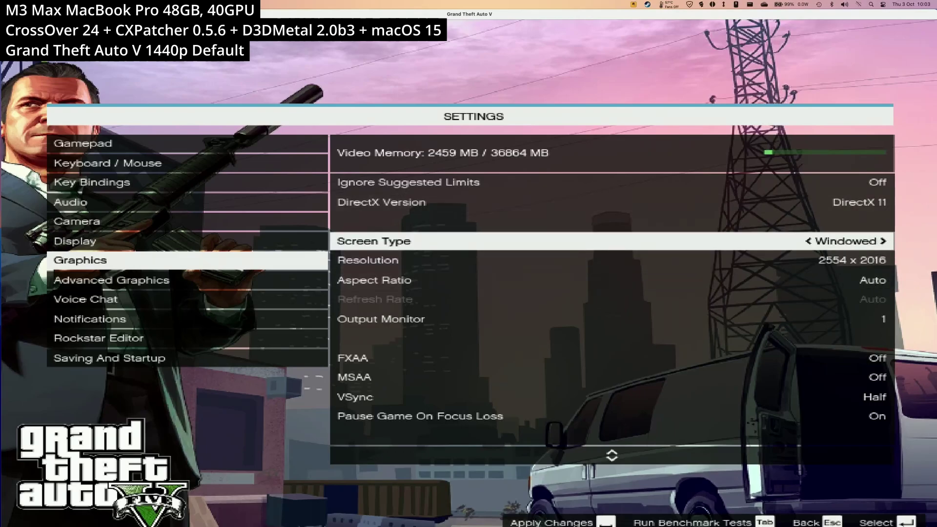
{"action": "key", "text": "Right"}
{"action": "key", "text": "Right"}
{"action": "key", "text": "Right"}
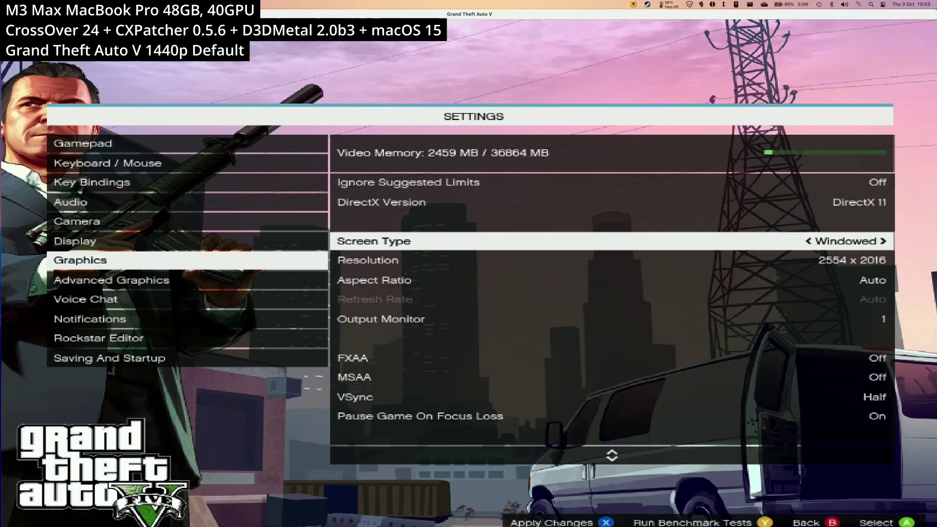
{"action": "key", "text": "Right"}
{"action": "key", "text": "Right"}
{"action": "key", "text": "Right"}
{"action": "key", "text": "Right"}
{"action": "key", "text": "Right"}
{"action": "key", "text": "Right"}
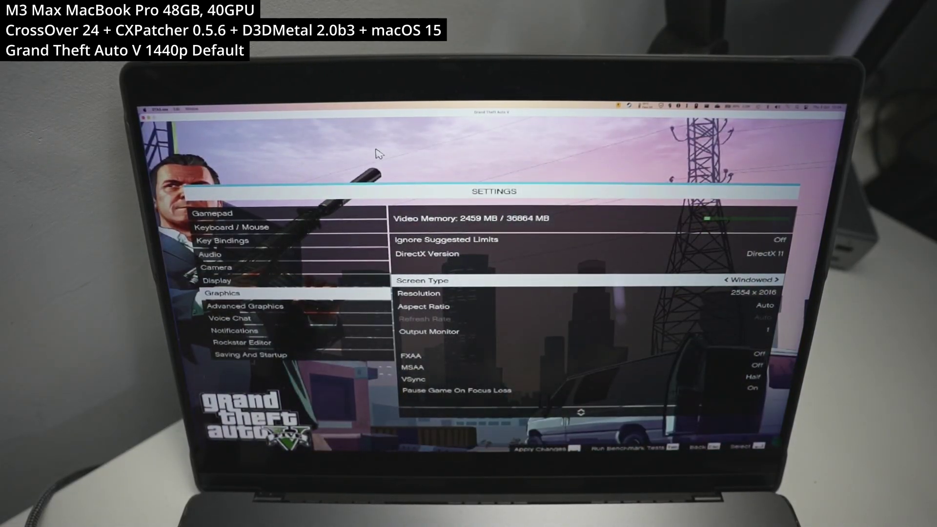
{"action": "key", "text": "Down"}
{"action": "key", "text": "Down"}
{"action": "key", "text": "Right"}
{"action": "key", "text": "Right"}
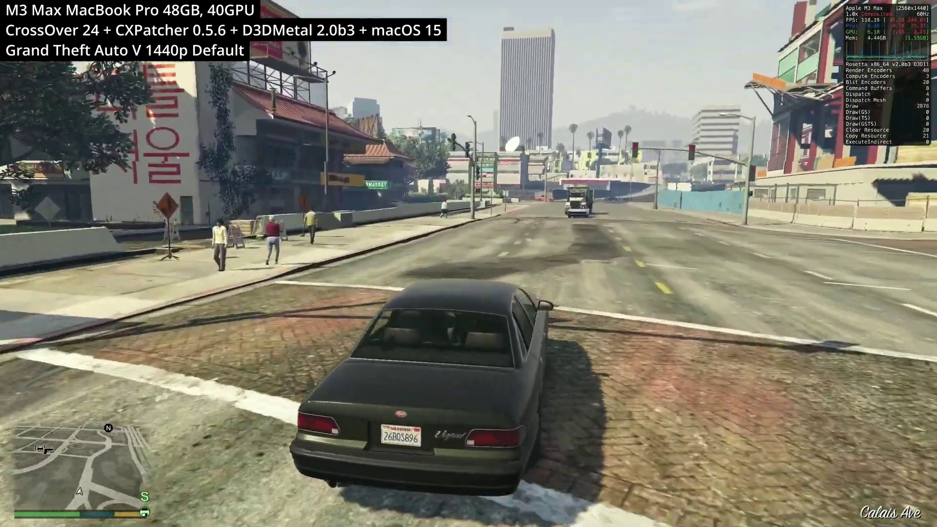
Drive the car through the Palomino Ave intersection and steer left onto the sidewalk
{"action": "key", "text": "w"}
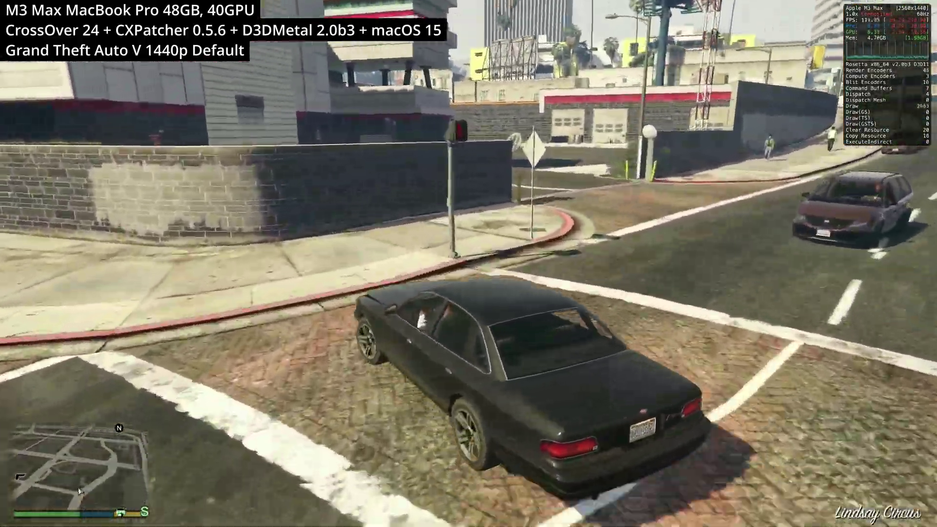
{"action": "key", "text": "a"}
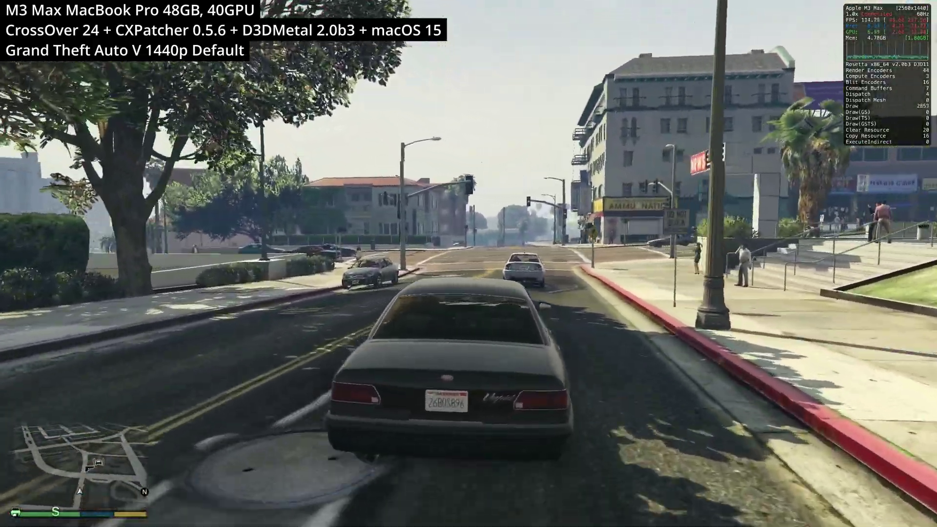
Drive along Palomino Ave and turn left onto Ginger St toward the gas station
{"action": "key", "text": "w"}
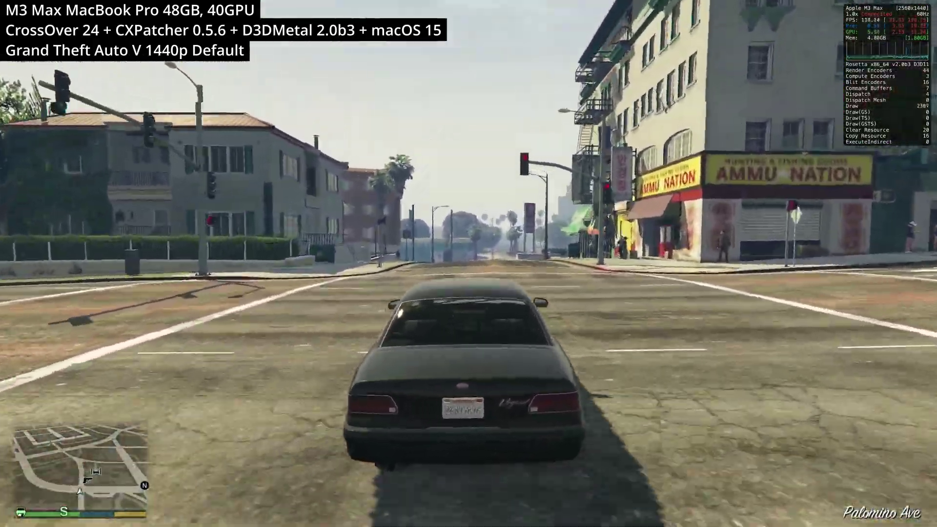
{"action": "key", "text": "w"}
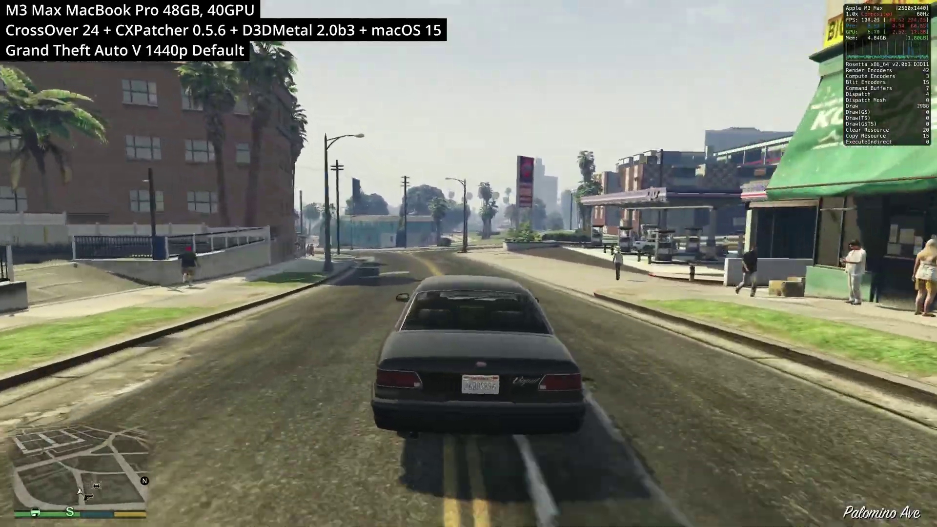
{"action": "key", "text": "a"}
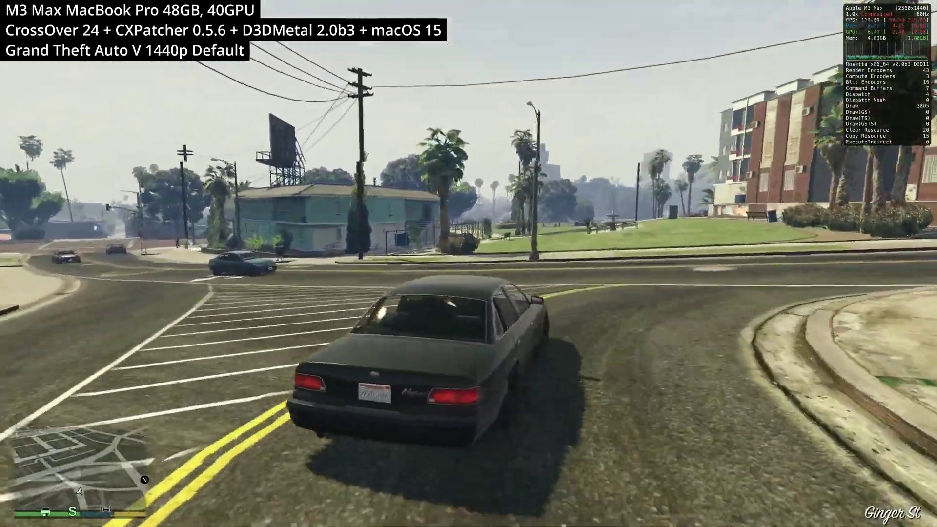
{"action": "key", "text": "a"}
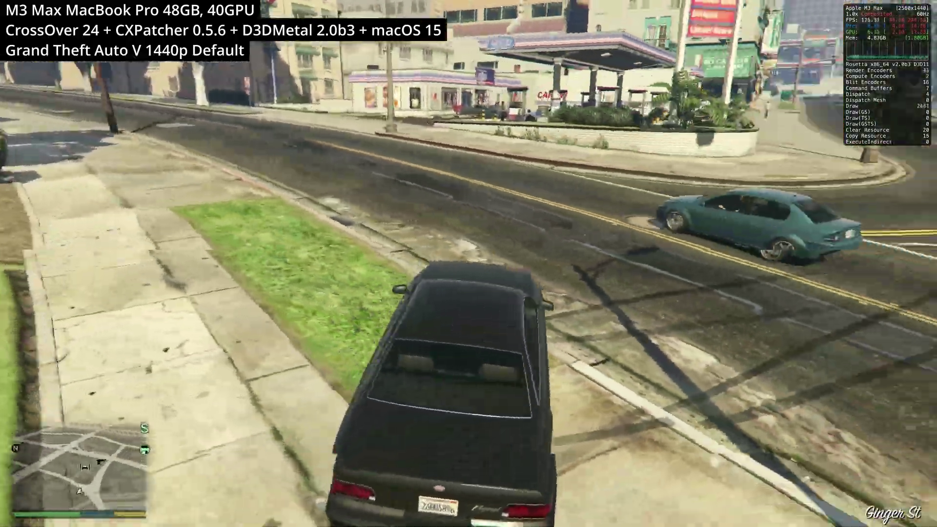
{"action": "key", "text": "a"}
{"action": "key", "text": "w"}
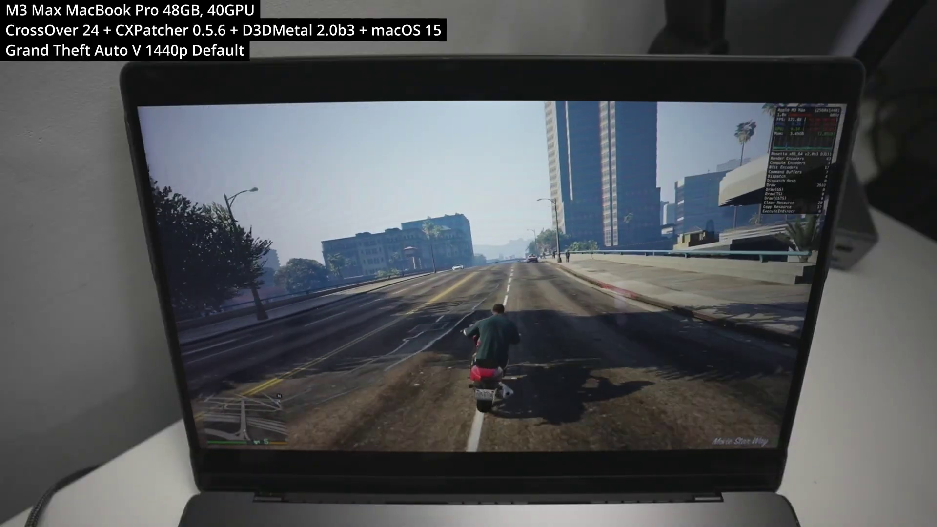
Ride the motorcycle under the overpass and turn left onto South Boulevard Del Perro
{"action": "key", "text": "w"}
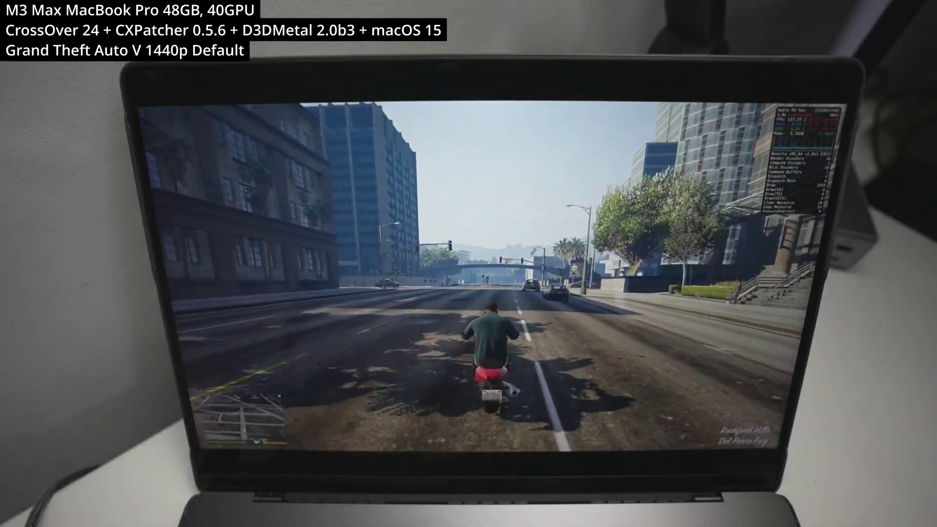
{"action": "key", "text": "w"}
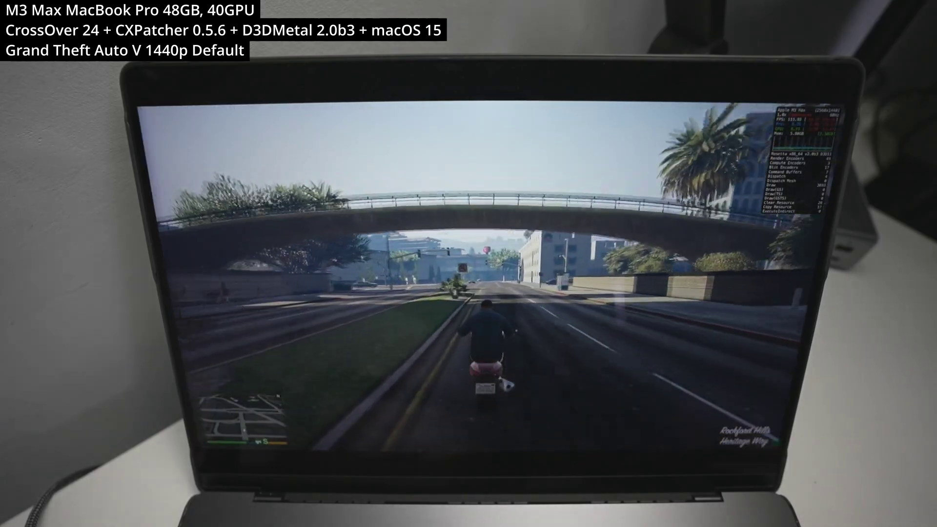
{"action": "key", "text": "w"}
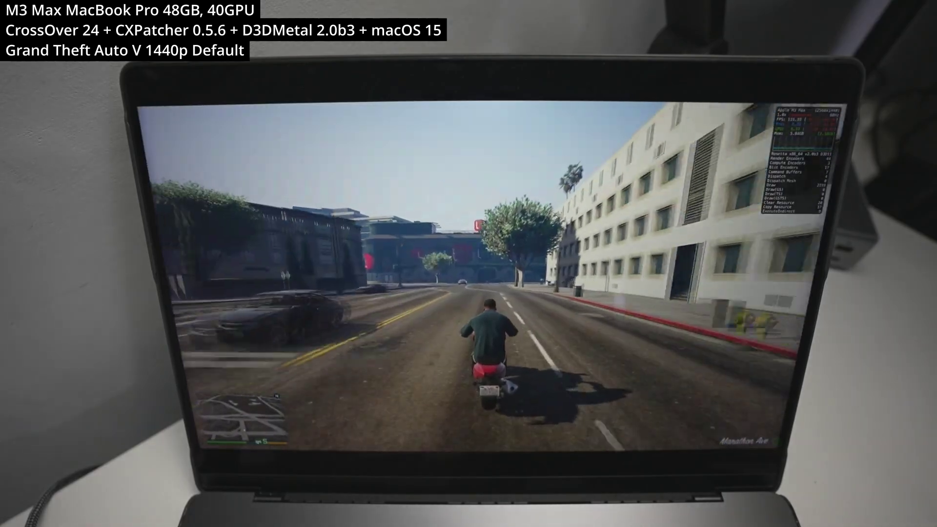
{"action": "key", "text": "w"}
{"action": "key", "text": "a"}
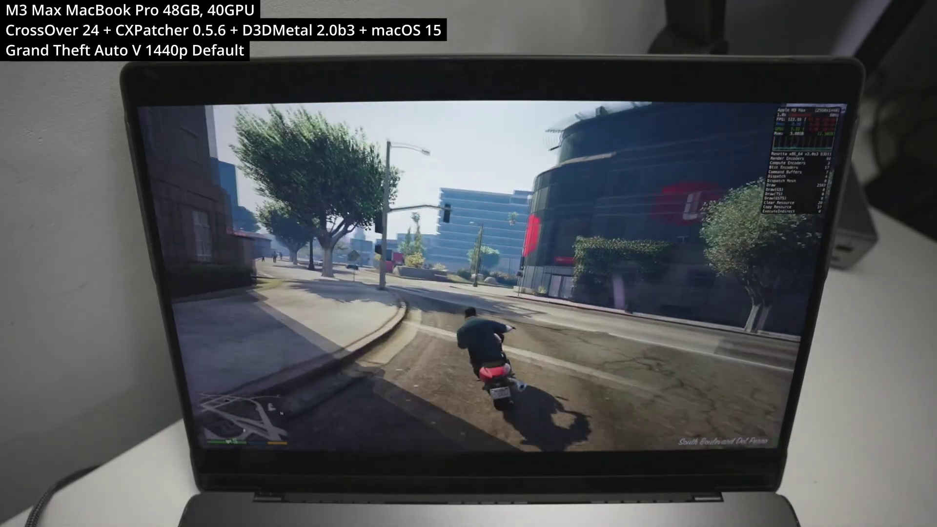
{"action": "key", "text": "w"}
{"action": "key", "text": "a"}
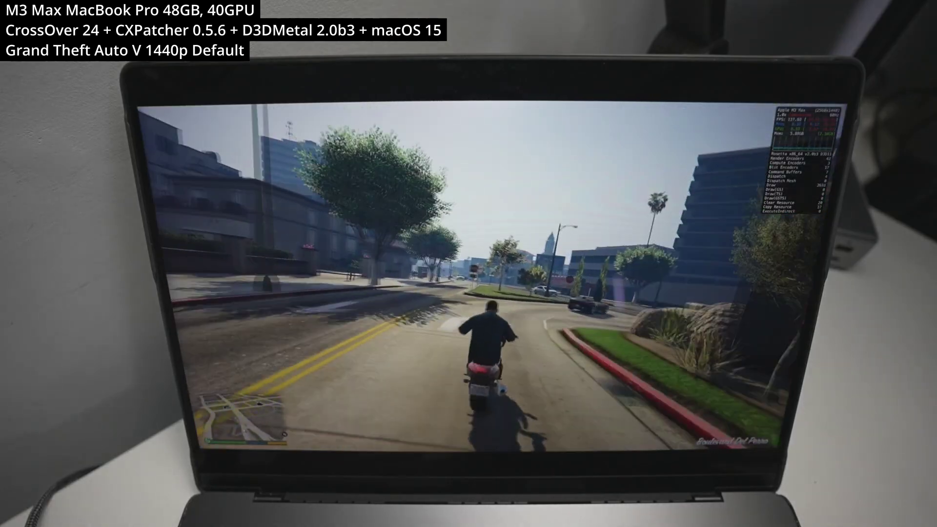
Turn right and ride along the boulevard past the church to the next intersection
{"action": "key", "text": "w"}
{"action": "key", "text": "d"}
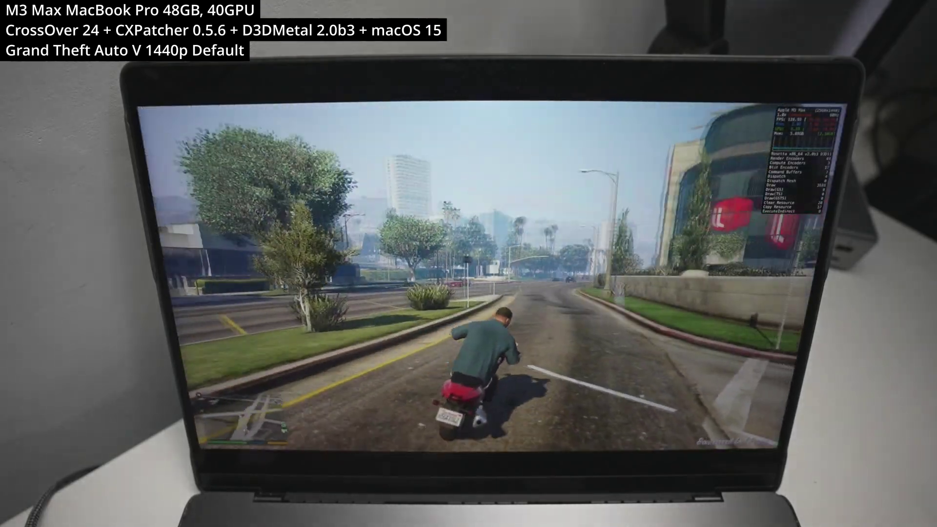
{"action": "key", "text": "w"}
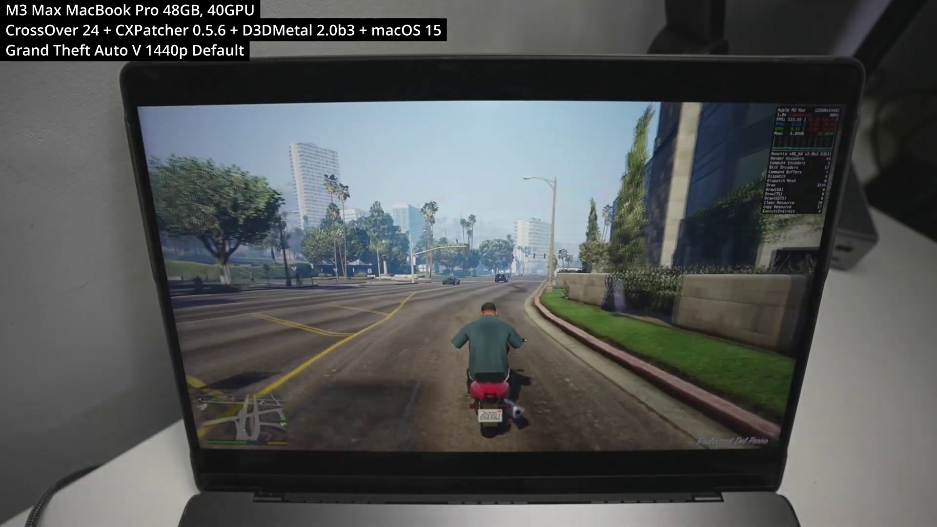
{"action": "key", "text": "w"}
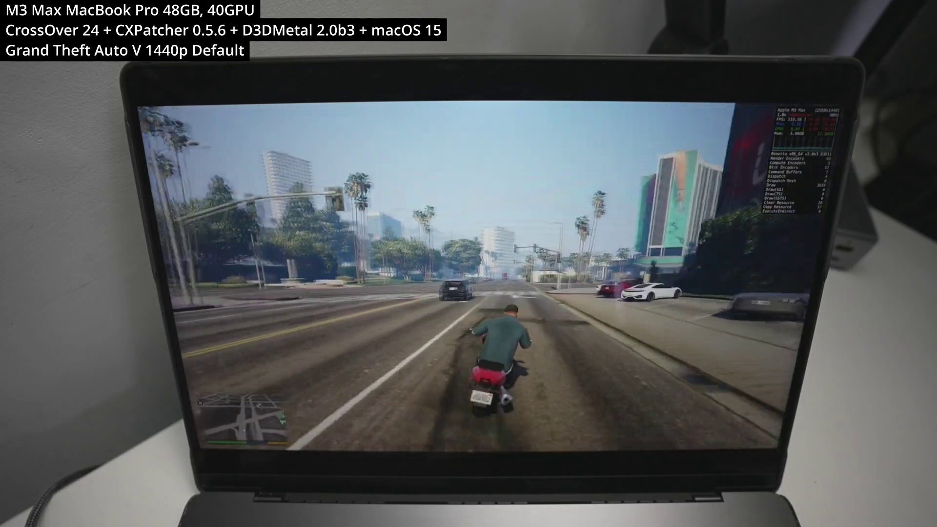
{"action": "key", "text": "w"}
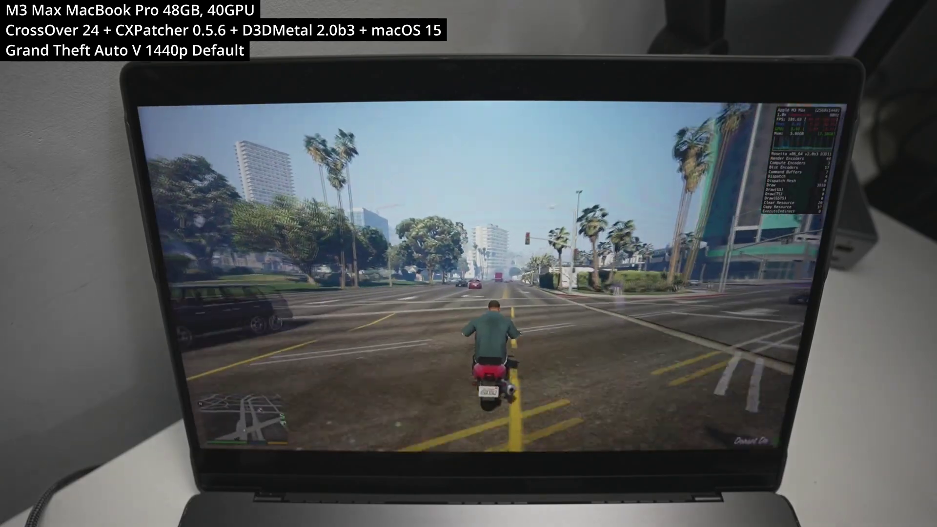
{"action": "key", "text": "w"}
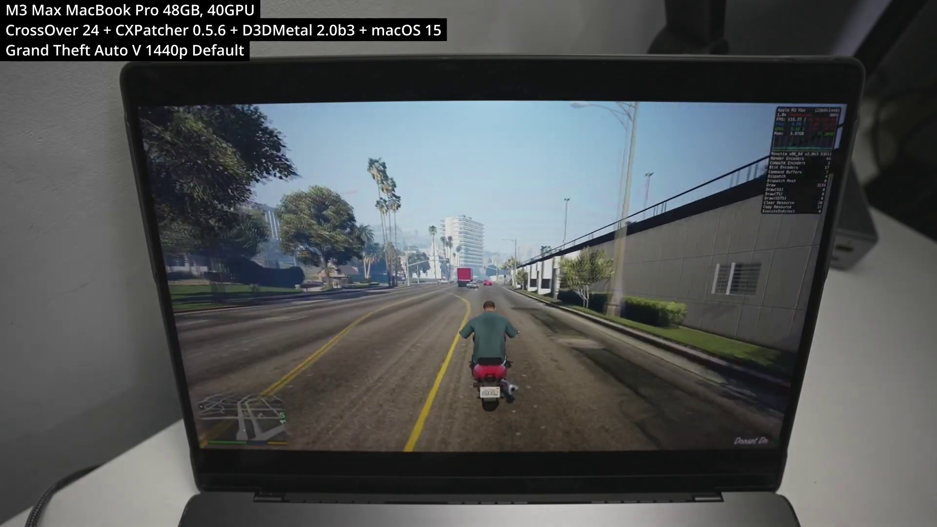
{"action": "key", "text": "w"}
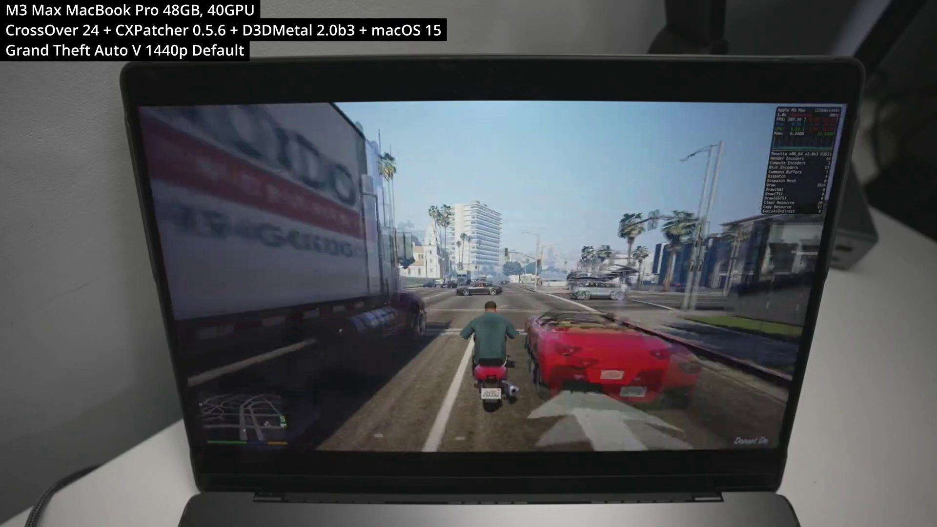
{"action": "key", "text": "w"}
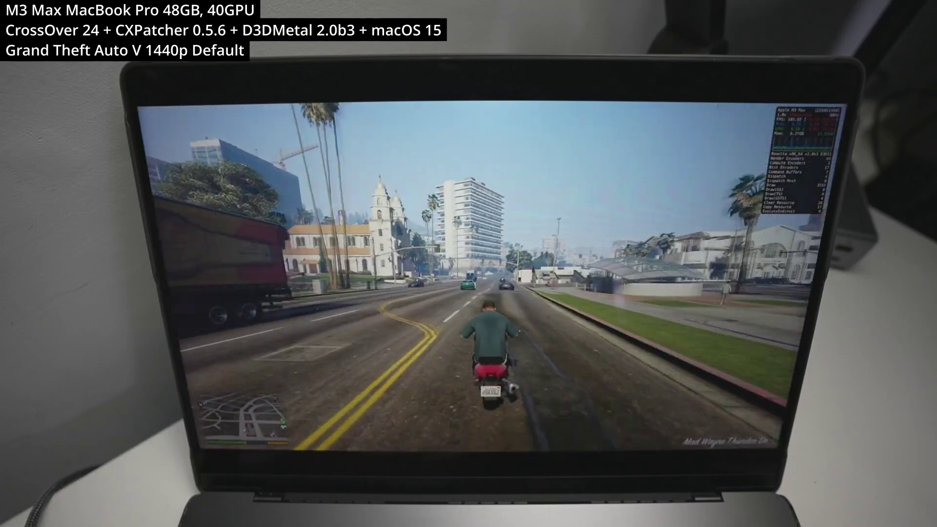